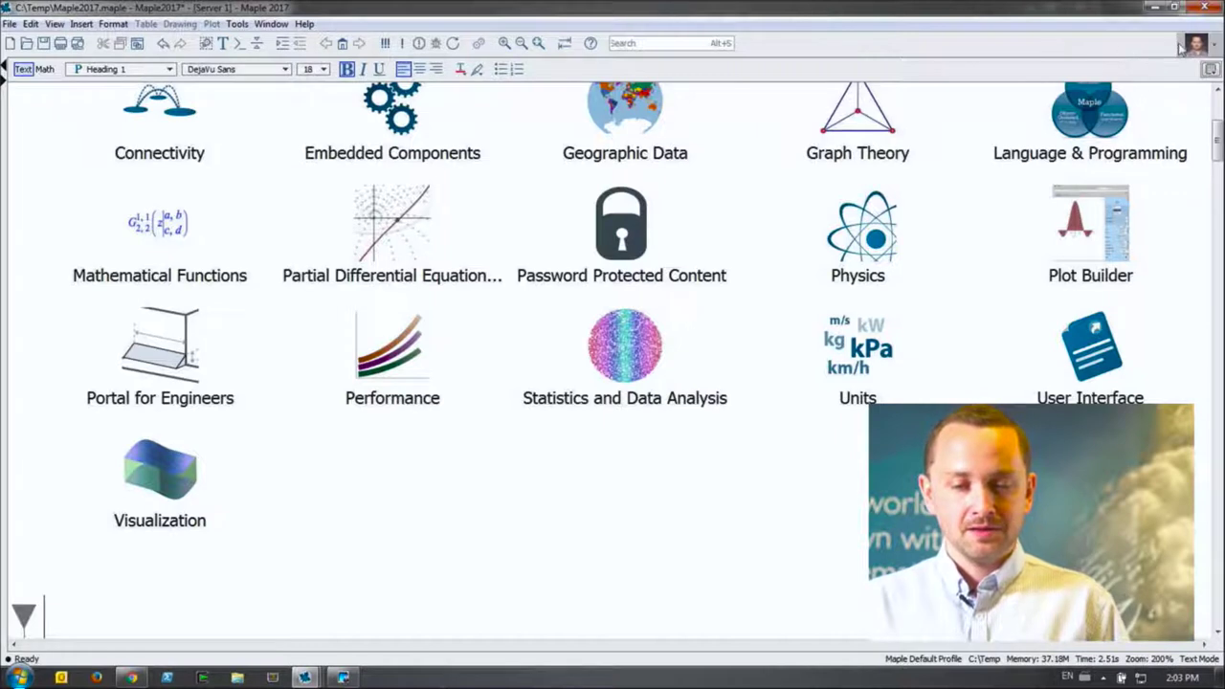
Open the MapleCloud Packages listing from the account avatar menu.
{"action": "left_click", "coordinate": [1195, 43]}
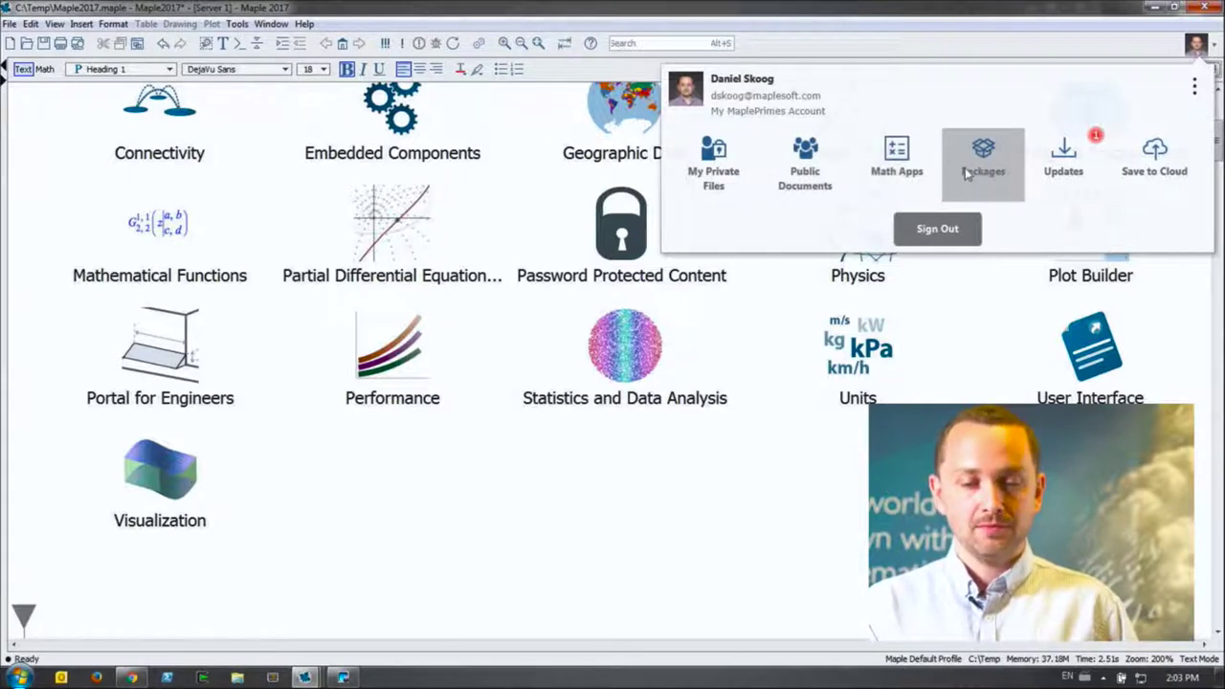
{"action": "left_click", "coordinate": [988, 169]}
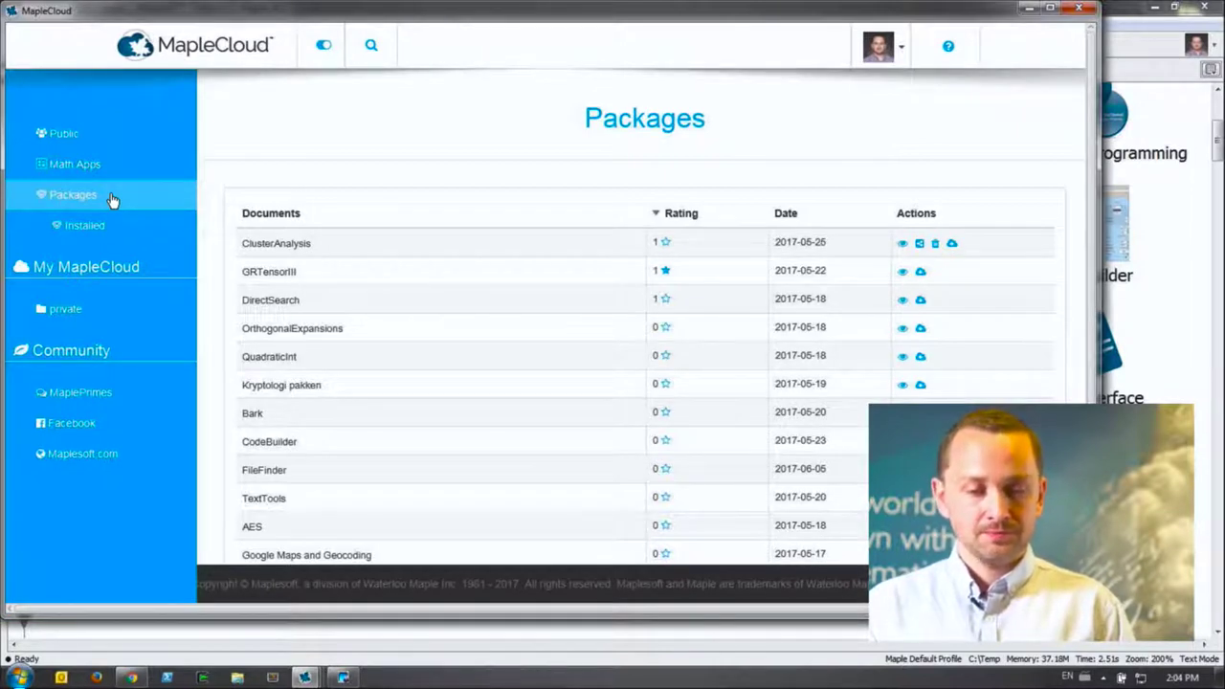
Find the Google Maps and Geocoding package in the MapleCloud list and open its document.
{"action": "scroll", "coordinate": [423, 252], "scroll_direction": "down", "scroll_amount": 1}
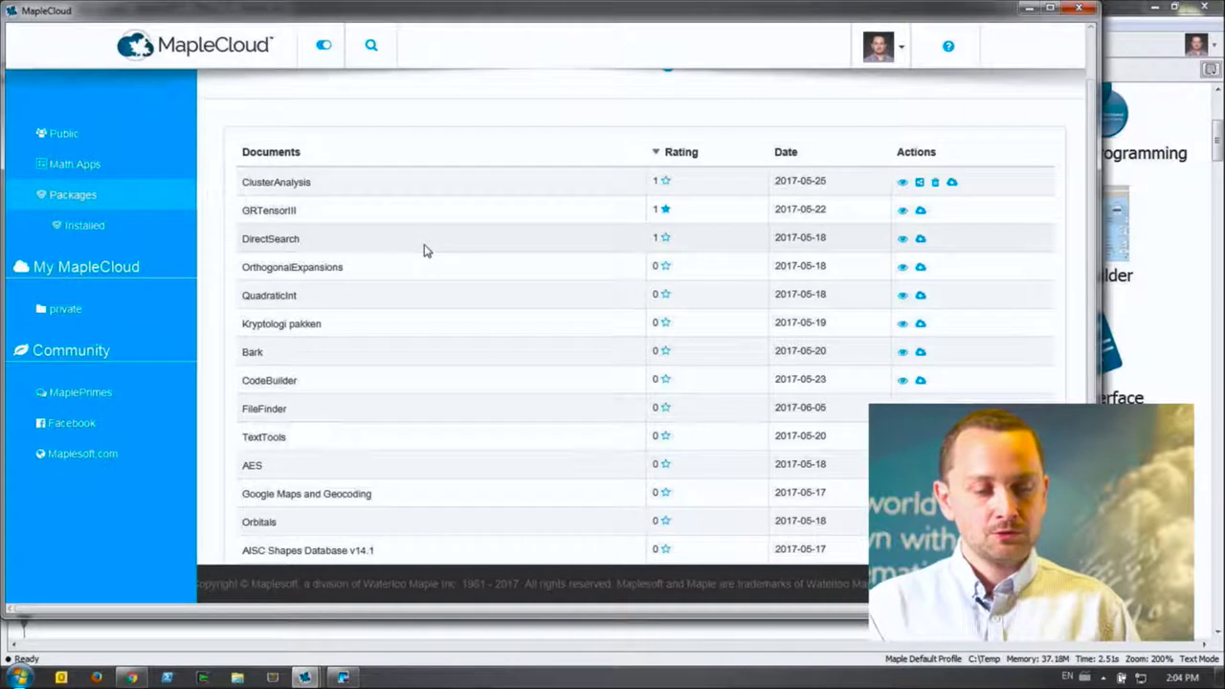
{"action": "scroll", "coordinate": [426, 250], "scroll_direction": "down", "scroll_amount": 1}
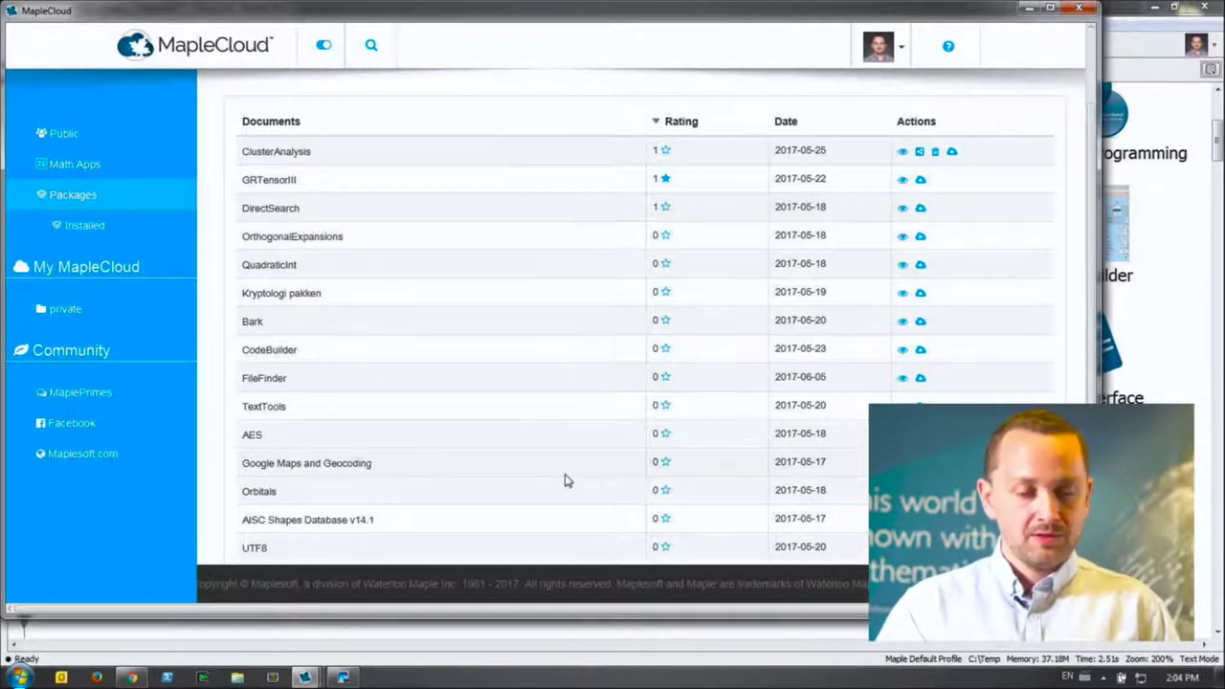
{"action": "left_click", "coordinate": [353, 468]}
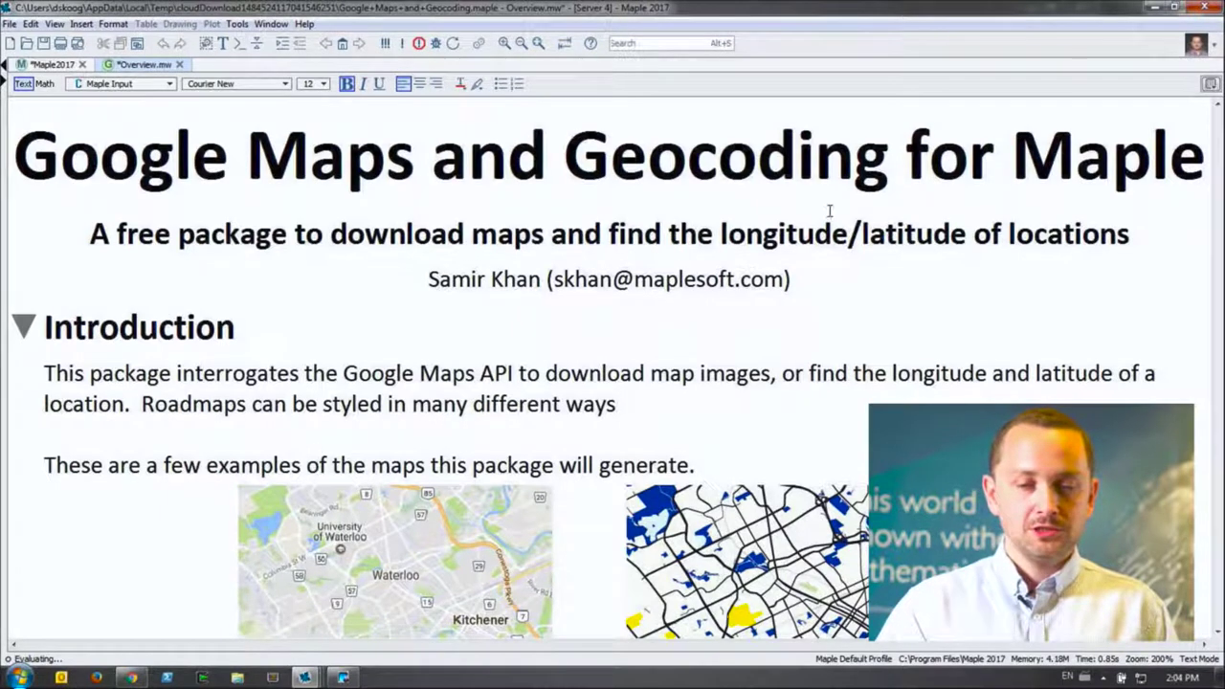
{"action": "scroll", "coordinate": [1053, 242], "scroll_direction": "down", "scroll_amount": 3}
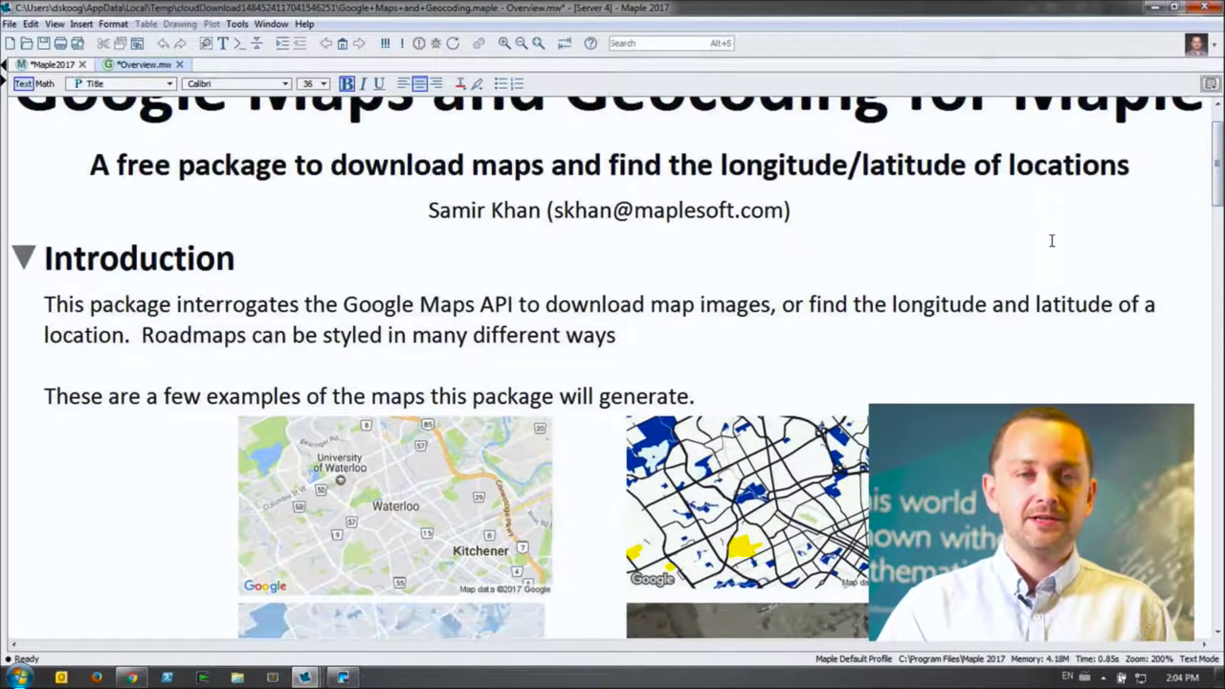
{"action": "scroll", "coordinate": [1051, 240], "scroll_direction": "down", "scroll_amount": 2}
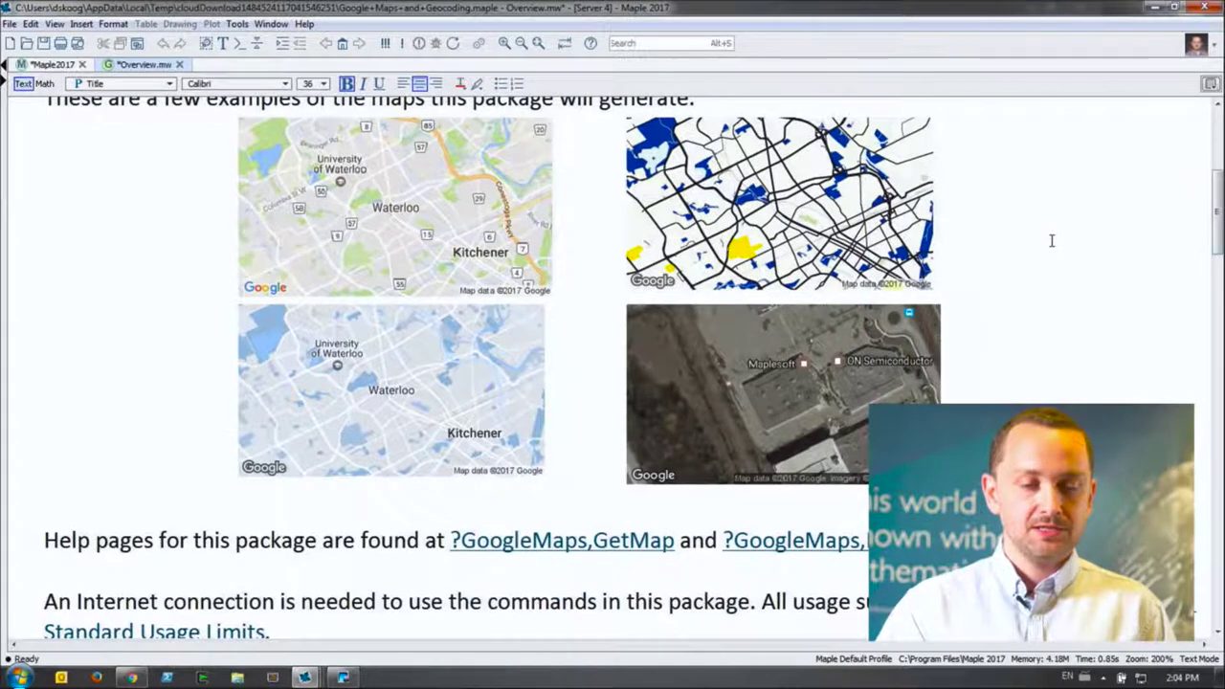
{"action": "scroll", "coordinate": [1059, 308], "scroll_direction": "down", "scroll_amount": 4}
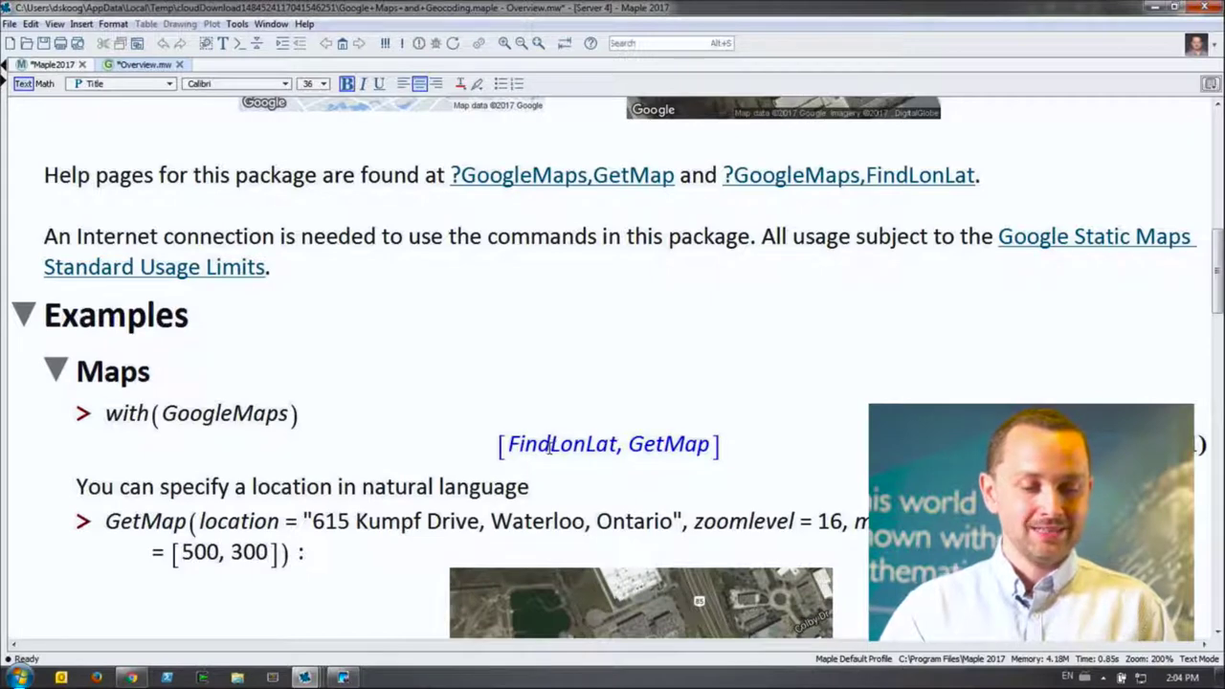
{"action": "scroll", "coordinate": [603, 441], "scroll_direction": "down", "scroll_amount": 1}
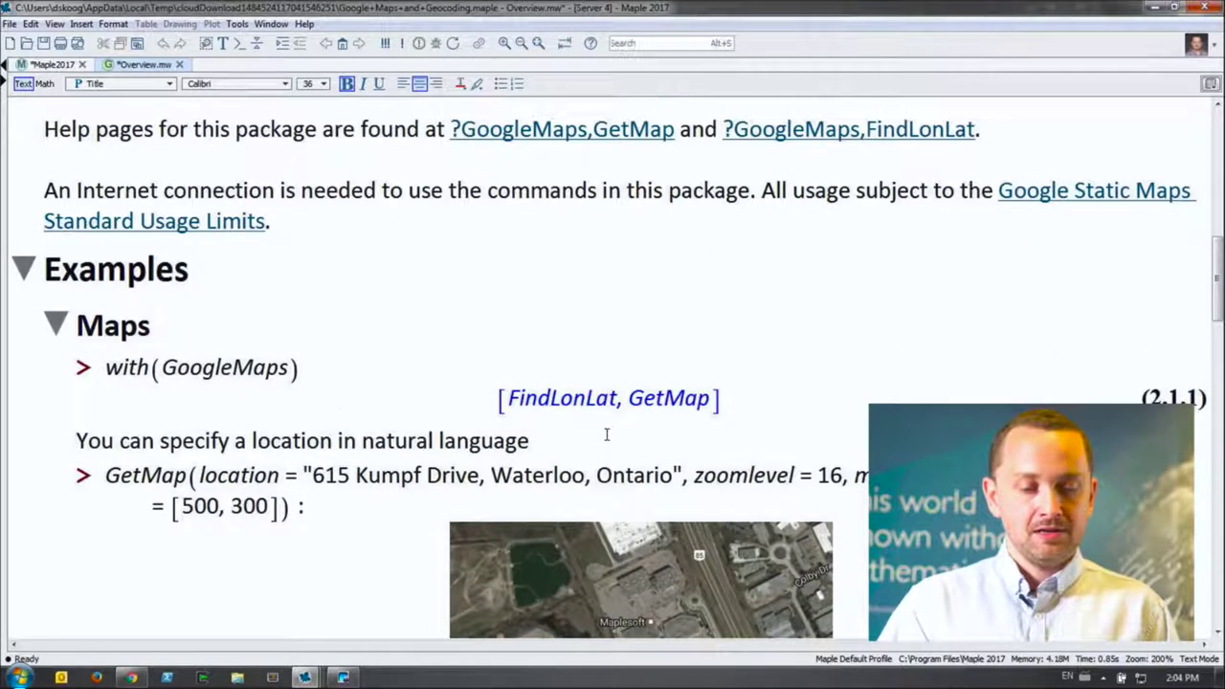
{"action": "scroll", "coordinate": [755, 358], "scroll_direction": "down", "scroll_amount": 3}
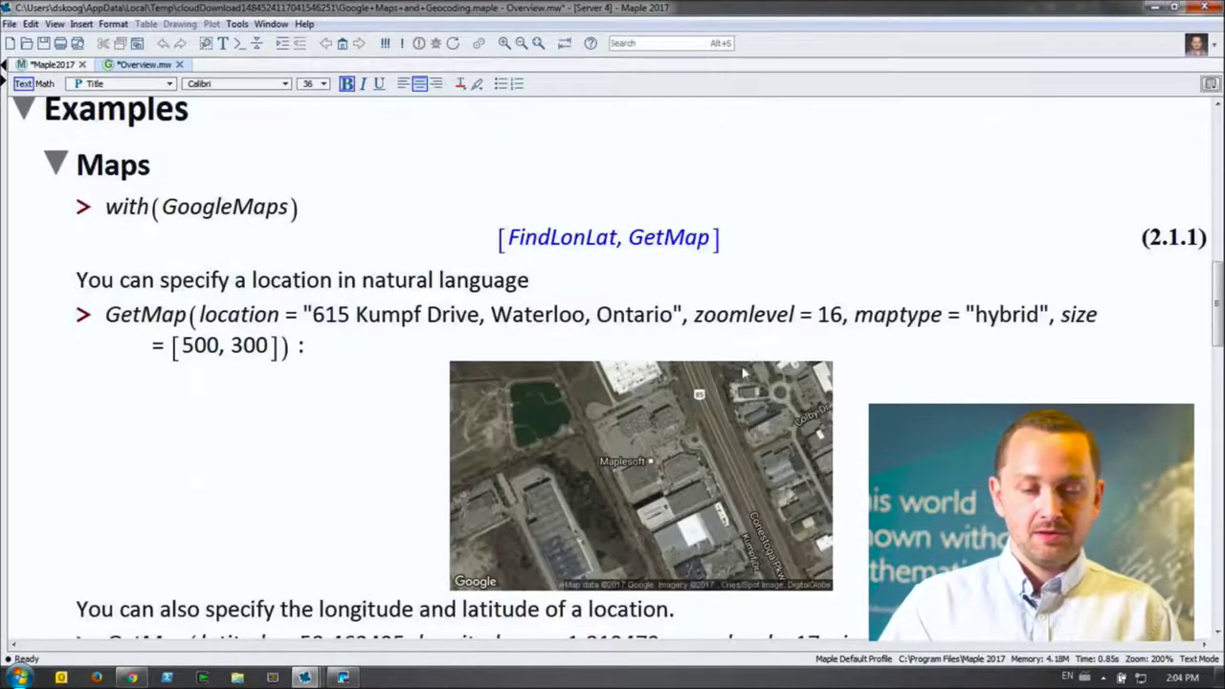
{"action": "scroll", "coordinate": [612, 366], "scroll_direction": "down", "scroll_amount": 5}
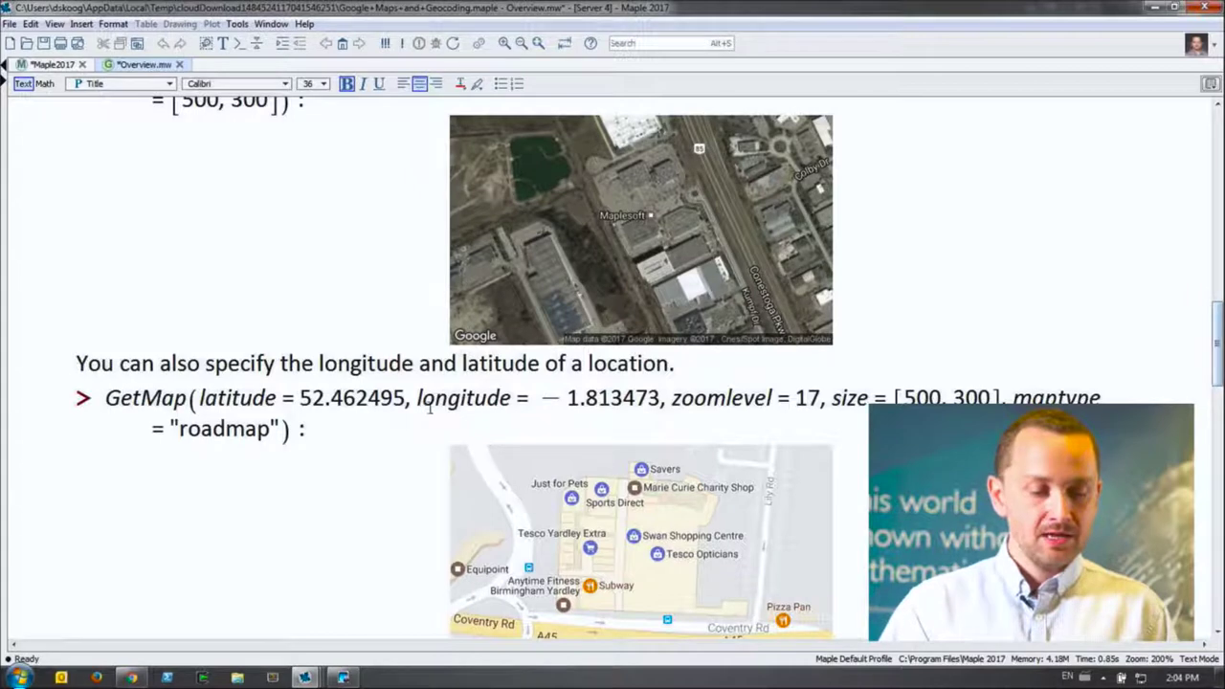
Install the Google Maps and Geocoding package from MapleCloud, then close the MapleCloud window.
{"action": "mouse_move", "coordinate": [304, 677]}
{"action": "left_click", "coordinate": [474, 599]}
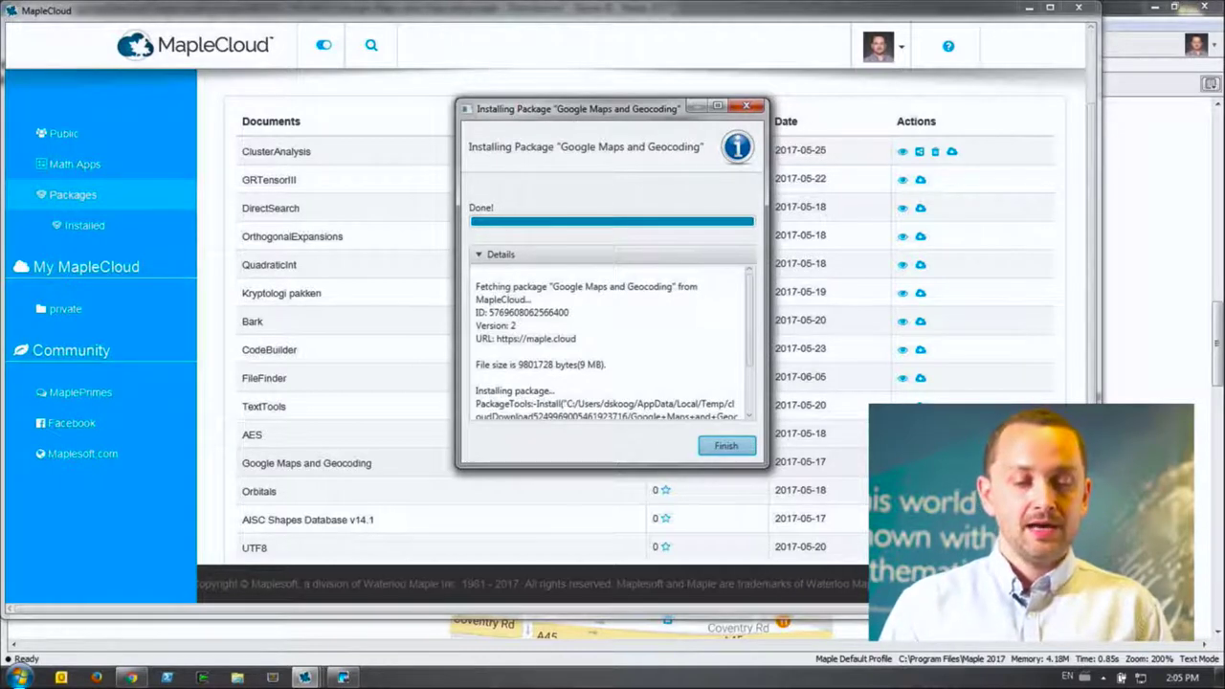
{"action": "left_click_drag", "start_coordinate": [754, 306], "coordinate": [732, 407]}
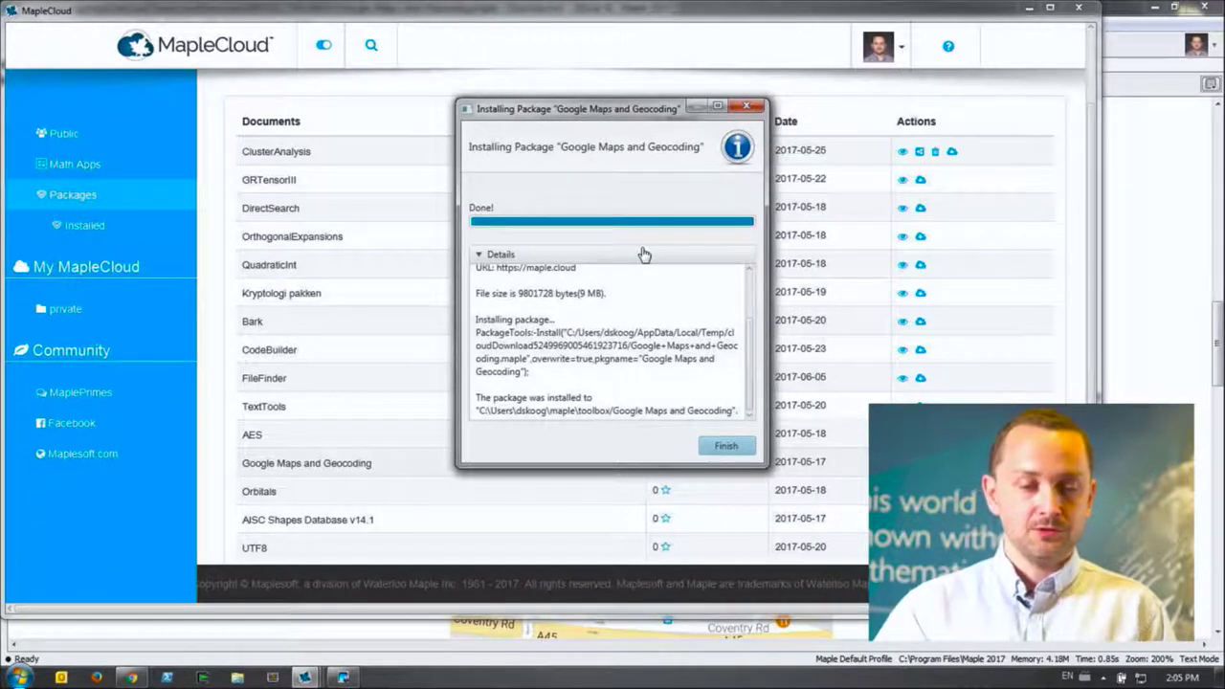
{"action": "left_click", "coordinate": [720, 450]}
{"action": "left_click", "coordinate": [1079, 7]}
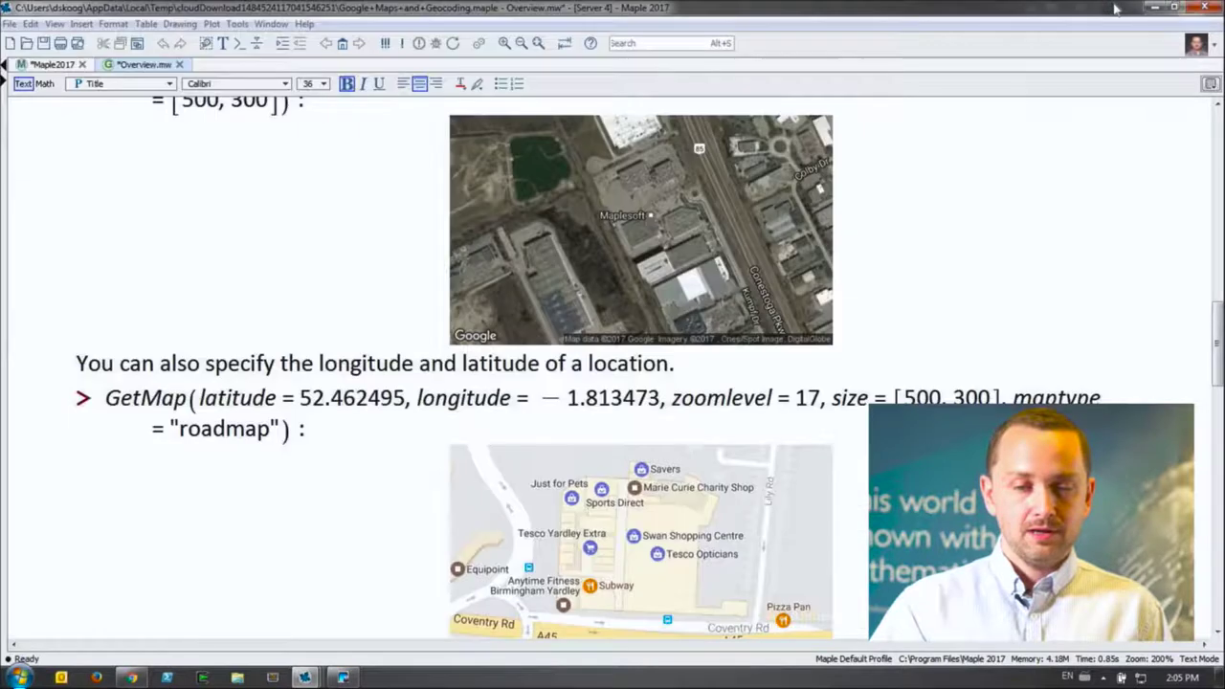
In a new worksheet run with(GoogleMaps); to list FindLonLat and GetMap, then discard it unsaved.
{"action": "left_click", "coordinate": [9, 45]}
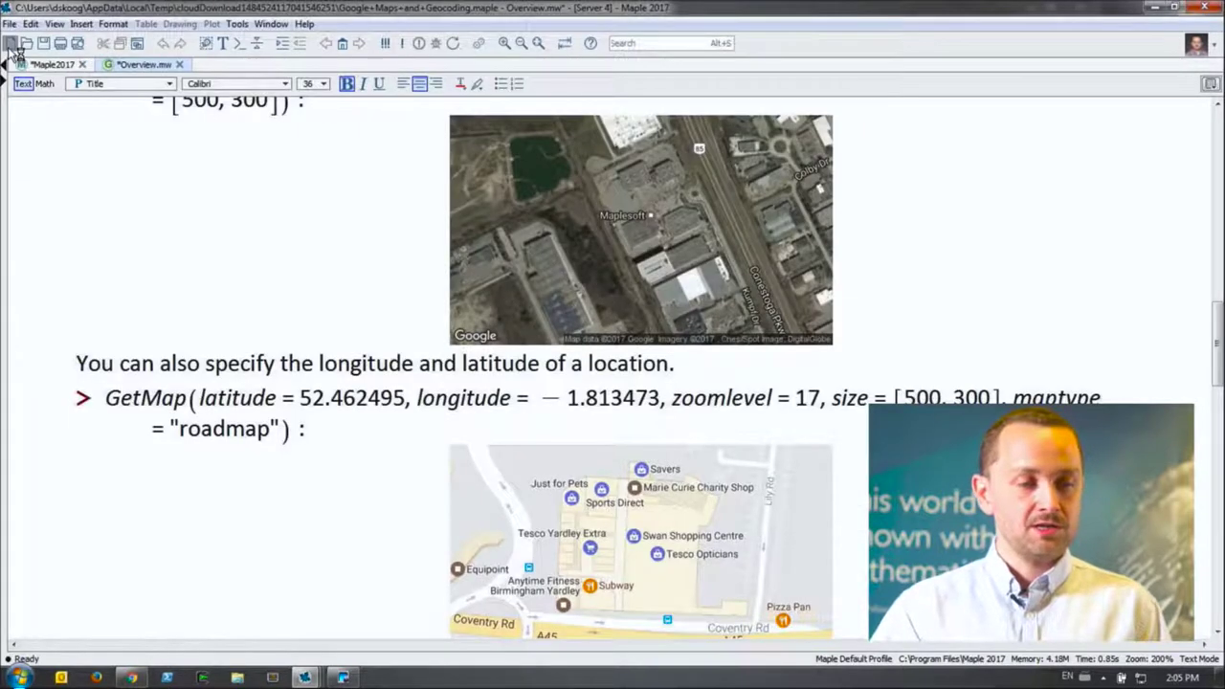
{"action": "type", "text": "with("}
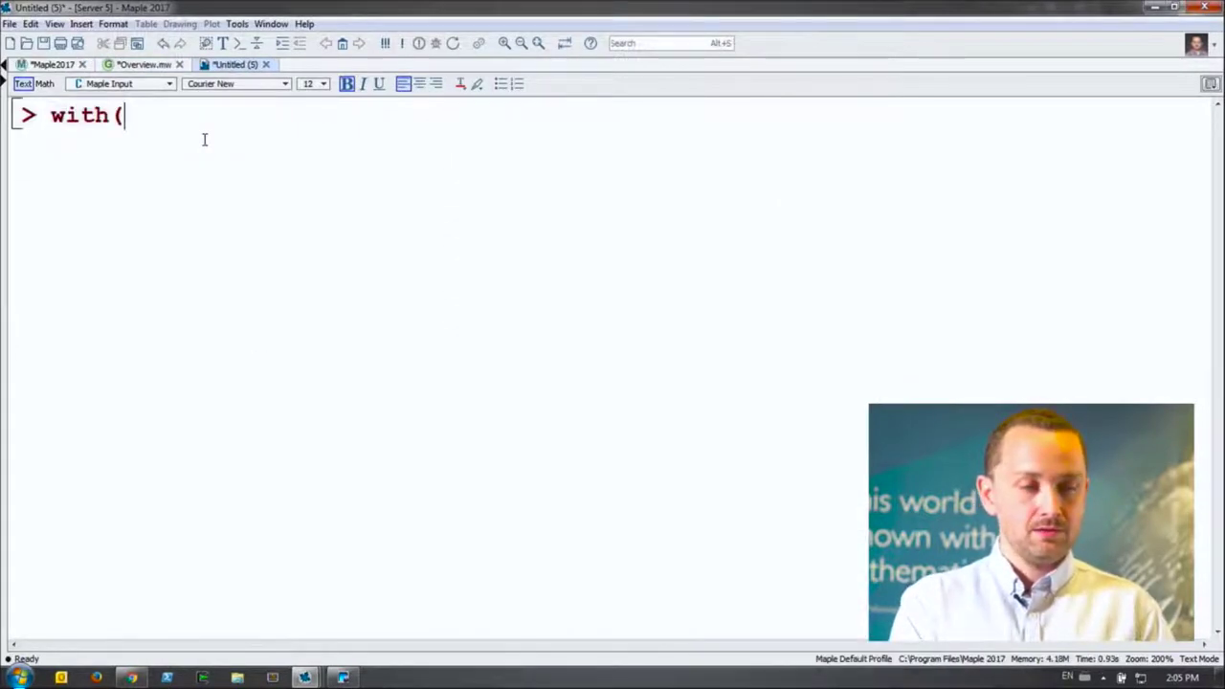
{"action": "type", "text": "GoogleMaps);"}
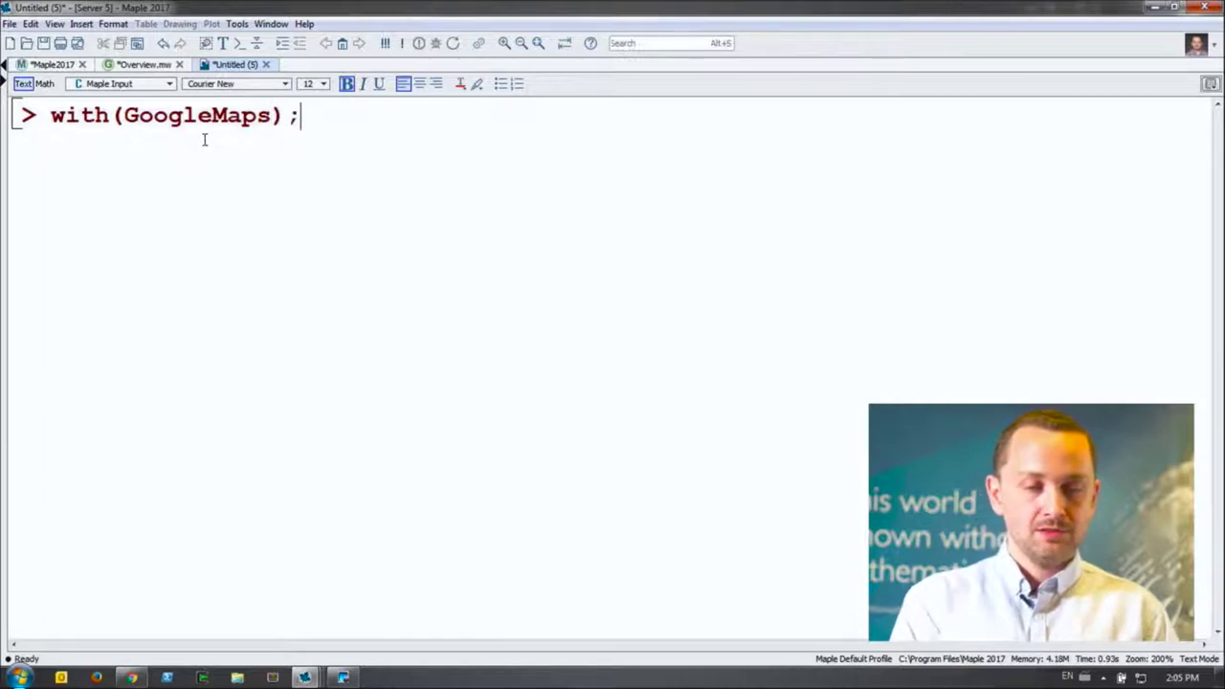
{"action": "key", "text": "Return"}
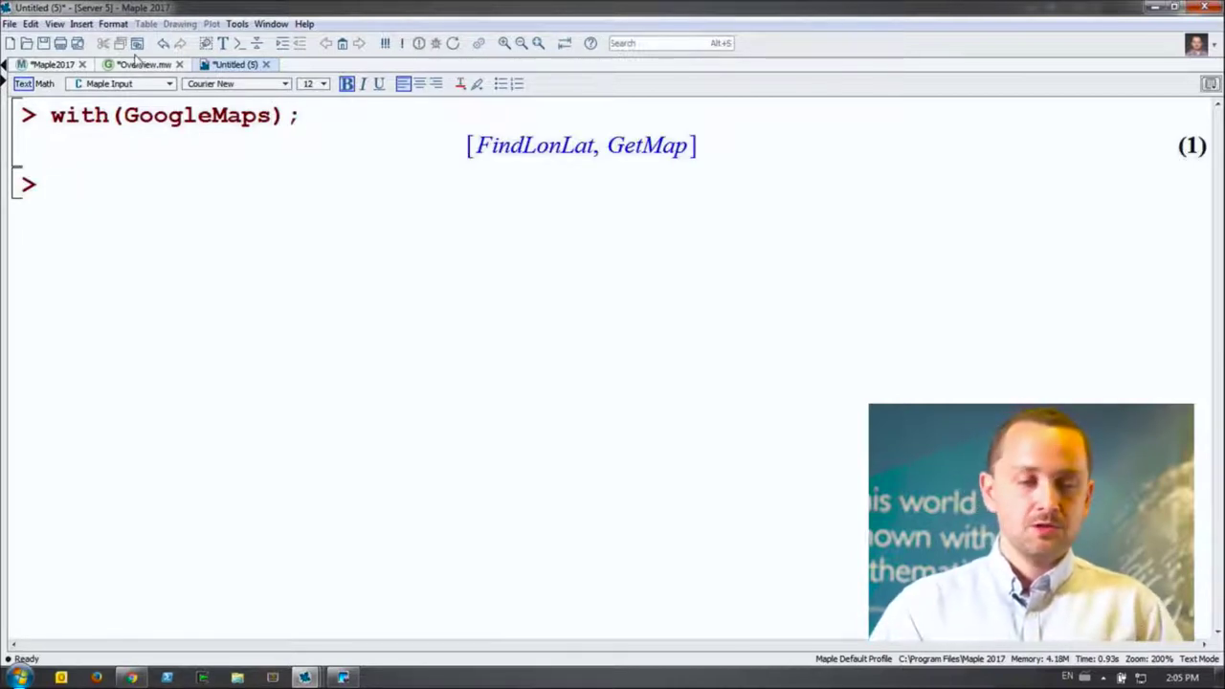
{"action": "left_click", "coordinate": [266, 64]}
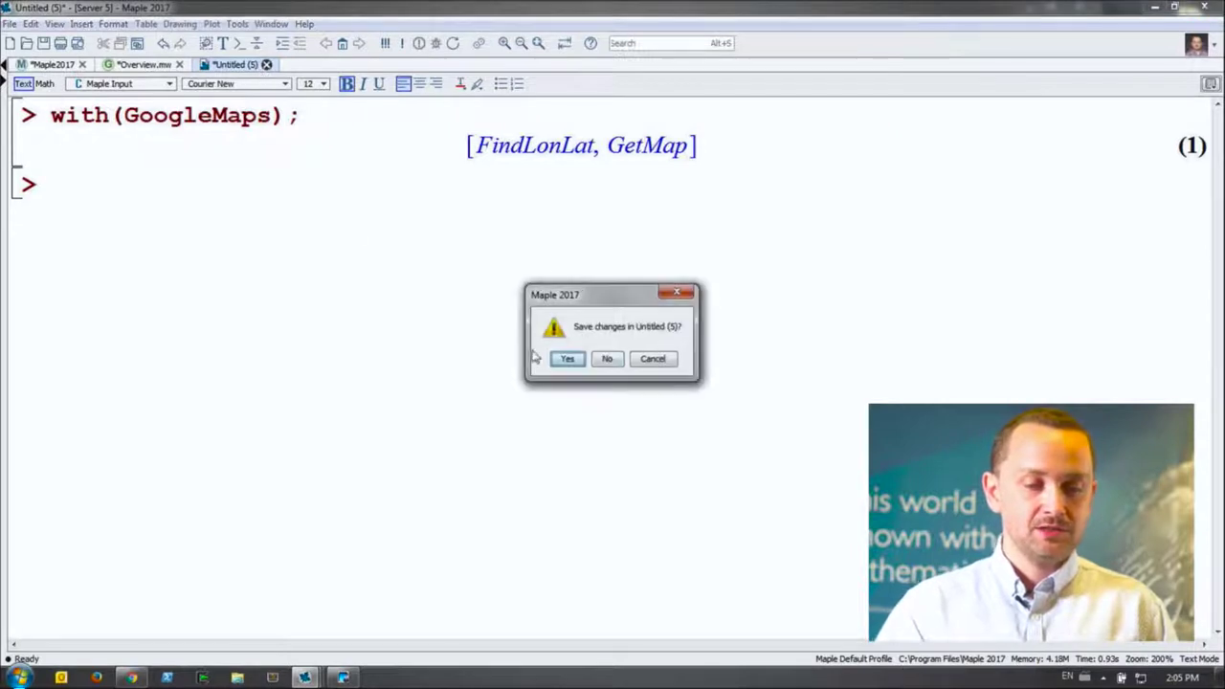
{"action": "left_click", "coordinate": [607, 358]}
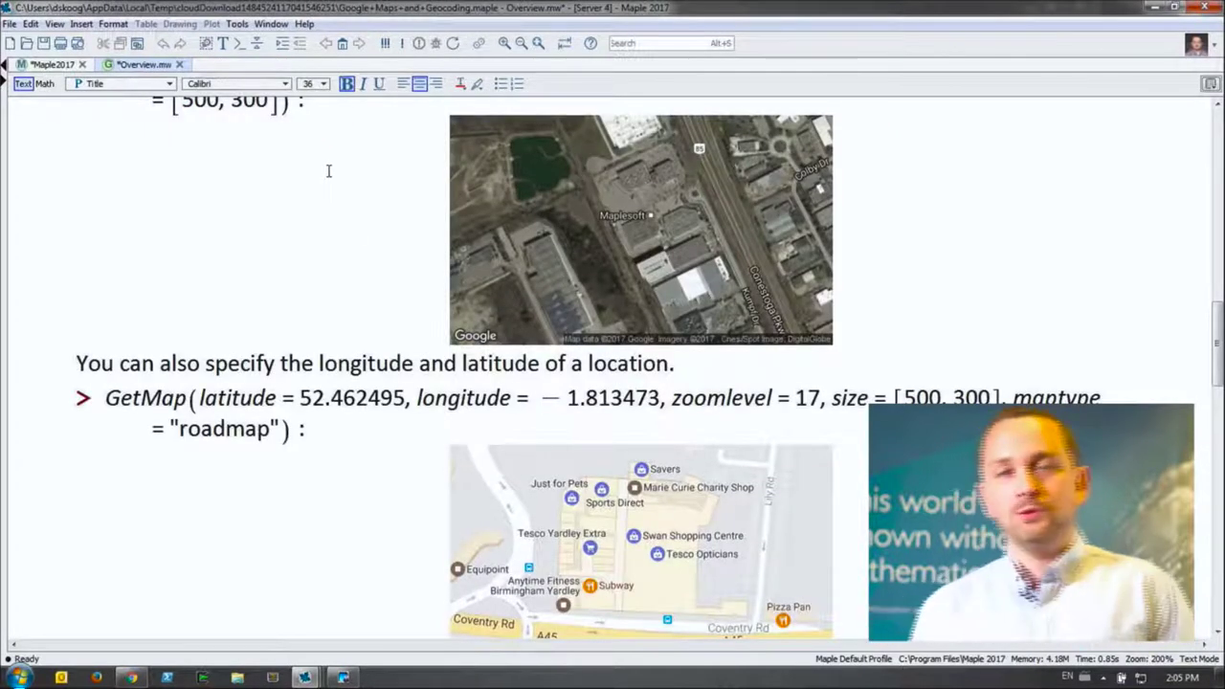
Close Overview.mw without saving and reopen the Google Maps and Geocoding document from MapleCloud.
{"action": "left_click", "coordinate": [179, 64]}
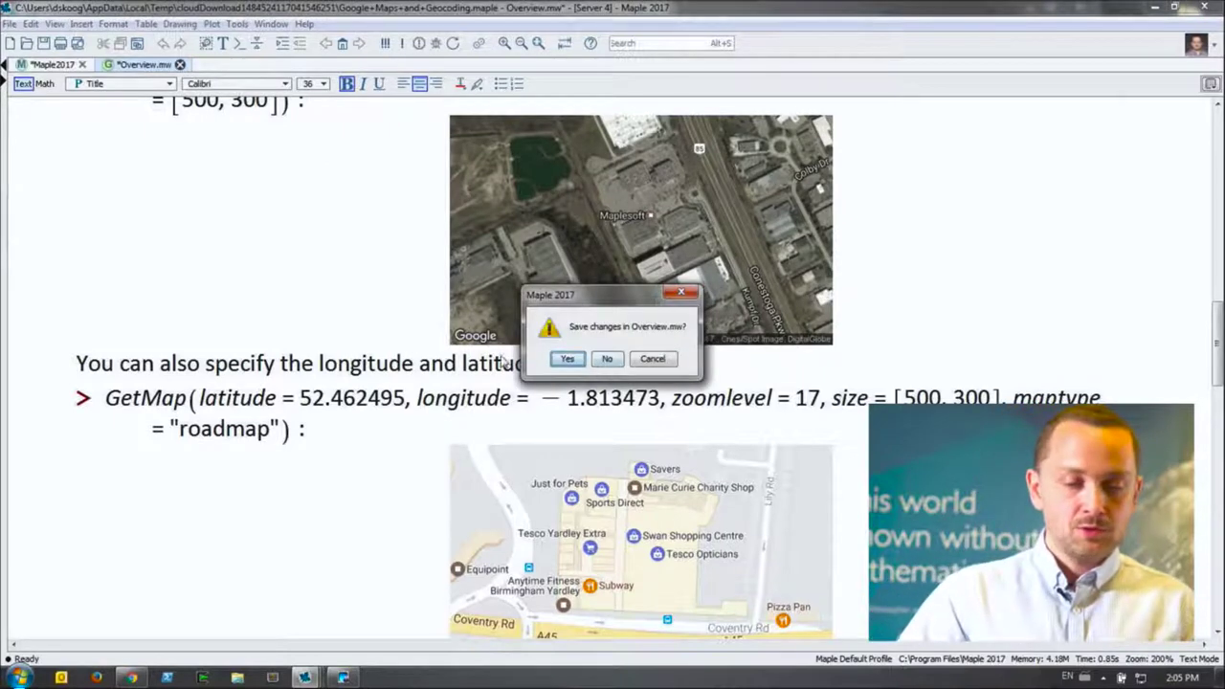
{"action": "left_click", "coordinate": [607, 359]}
{"action": "mouse_move", "coordinate": [304, 676]}
{"action": "left_click", "coordinate": [480, 607]}
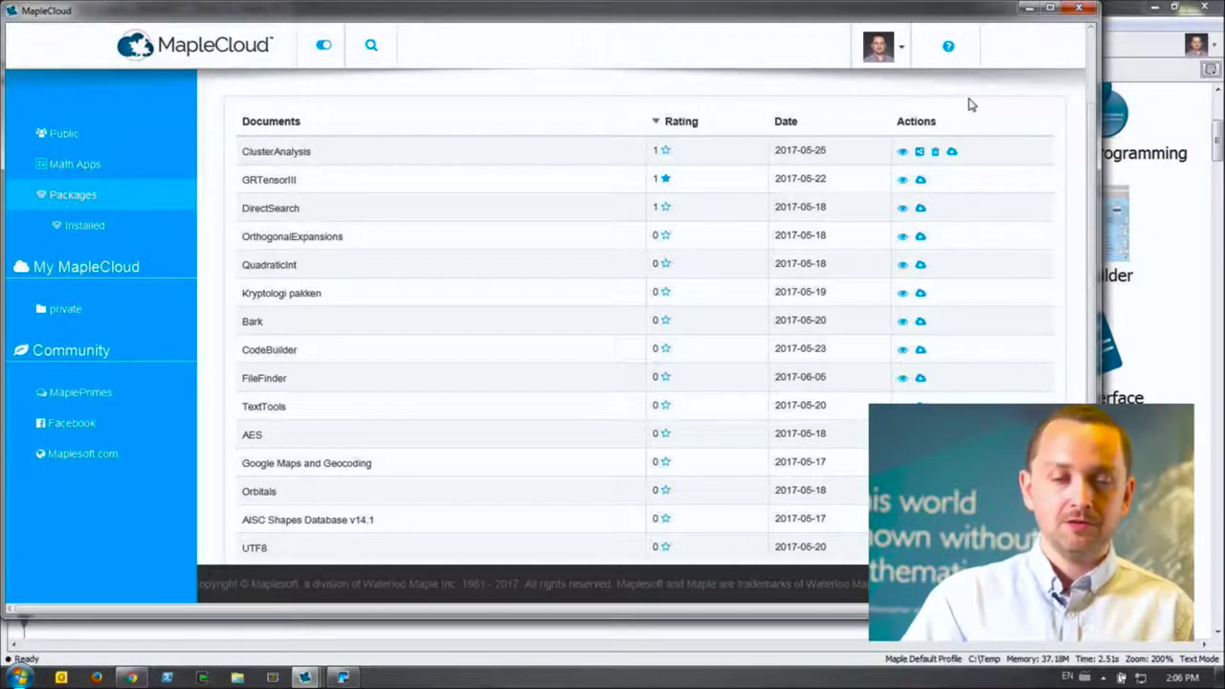
{"action": "left_click", "coordinate": [332, 465]}
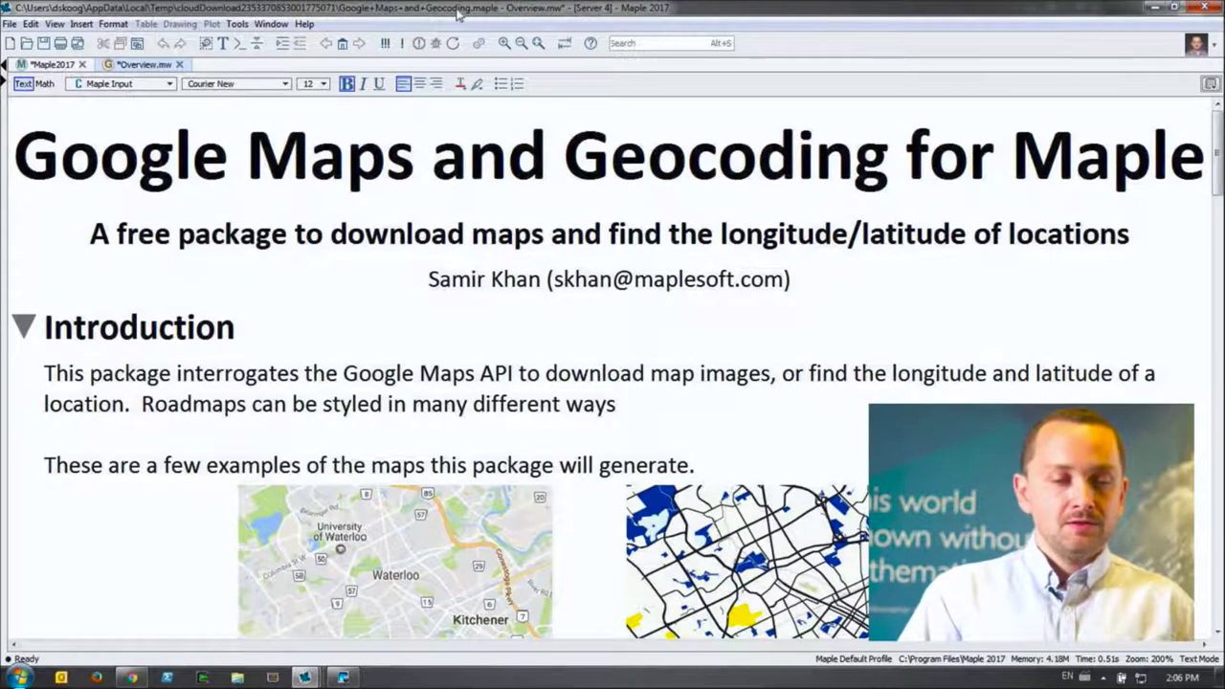
Open the Publish to MapleCloud dialog with Save to Cloud from the account menu.
{"action": "left_click", "coordinate": [8, 24]}
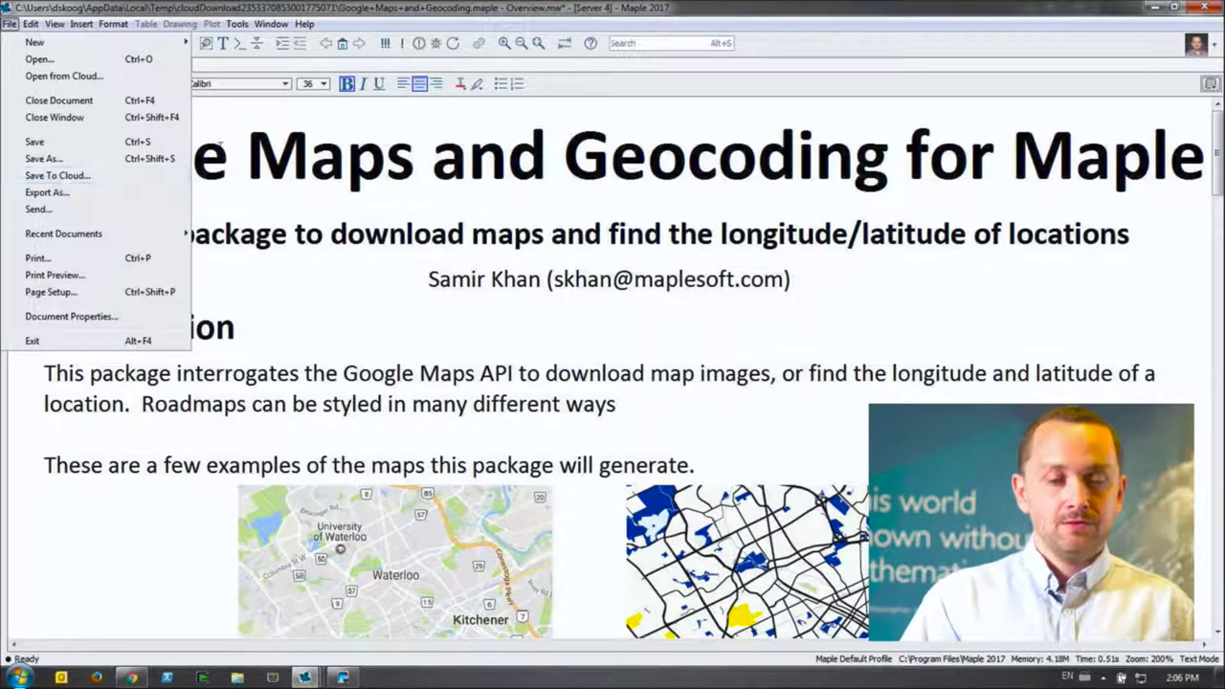
{"action": "left_click", "coordinate": [56, 176]}
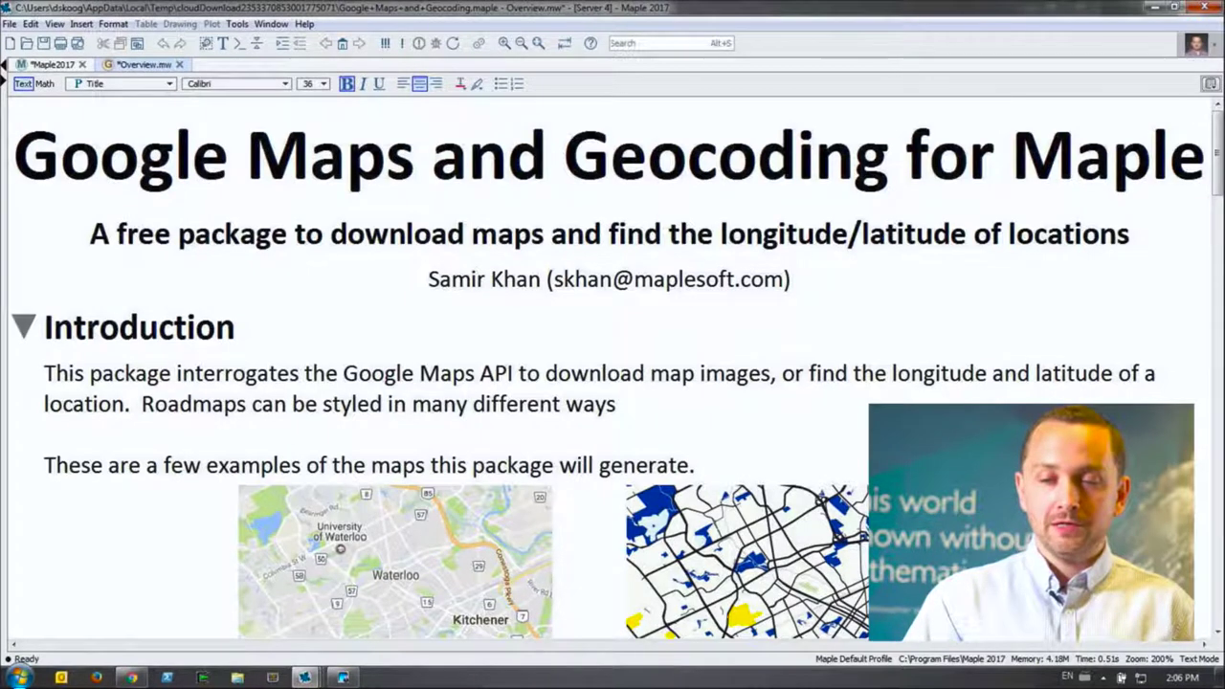
{"action": "left_click", "coordinate": [1197, 43]}
{"action": "left_click", "coordinate": [1156, 156]}
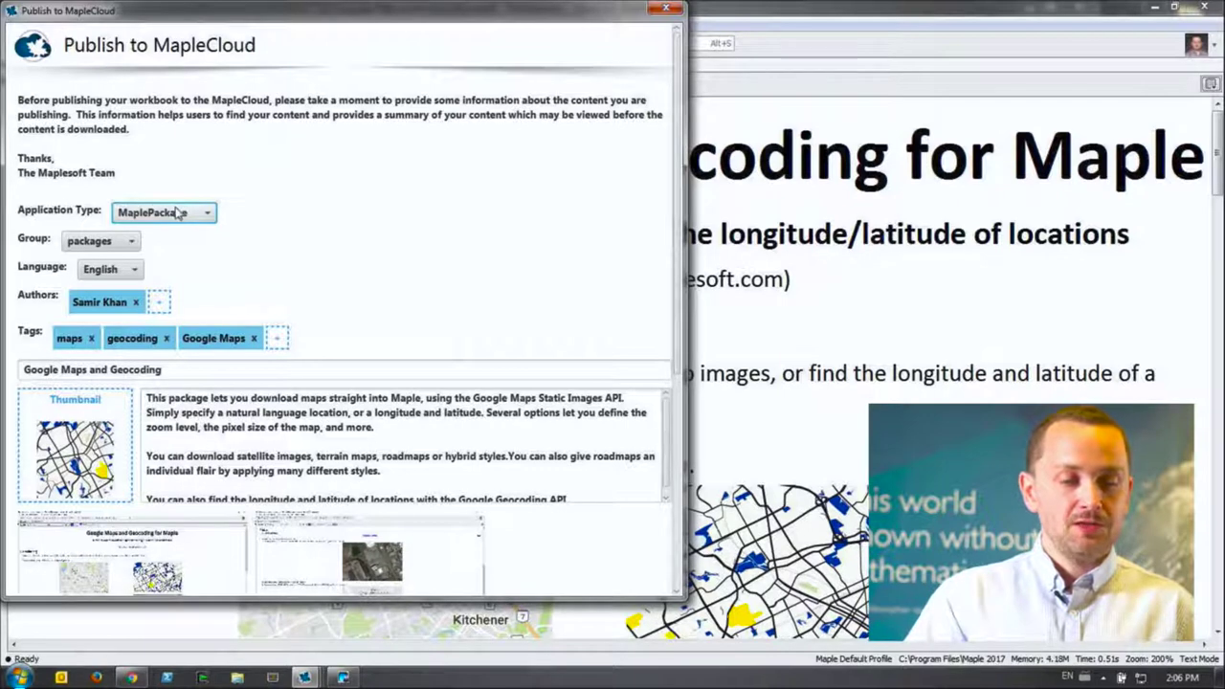
Keep packages as the publishing group, review the dialog, and close it without publishing.
{"action": "left_click", "coordinate": [107, 240]}
{"action": "left_click", "coordinate": [219, 249]}
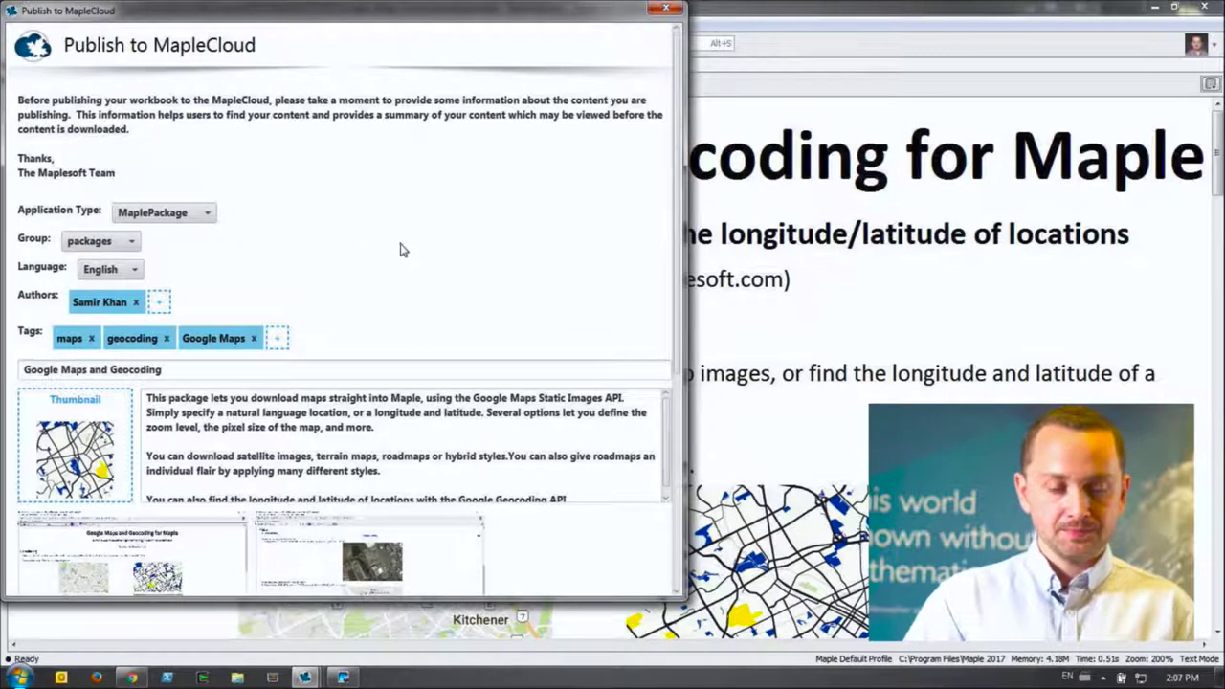
{"action": "scroll", "coordinate": [402, 247], "scroll_direction": "down", "scroll_amount": 1}
{"action": "scroll", "coordinate": [402, 247], "scroll_direction": "down", "scroll_amount": 2}
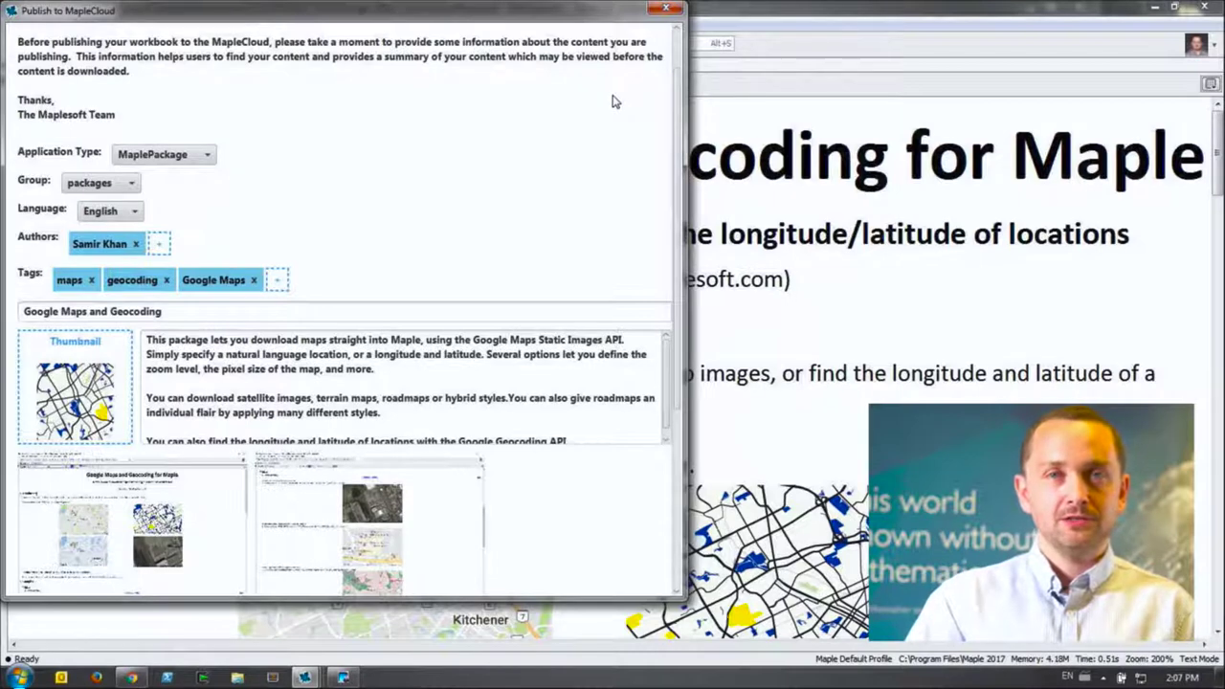
{"action": "left_click", "coordinate": [666, 8]}
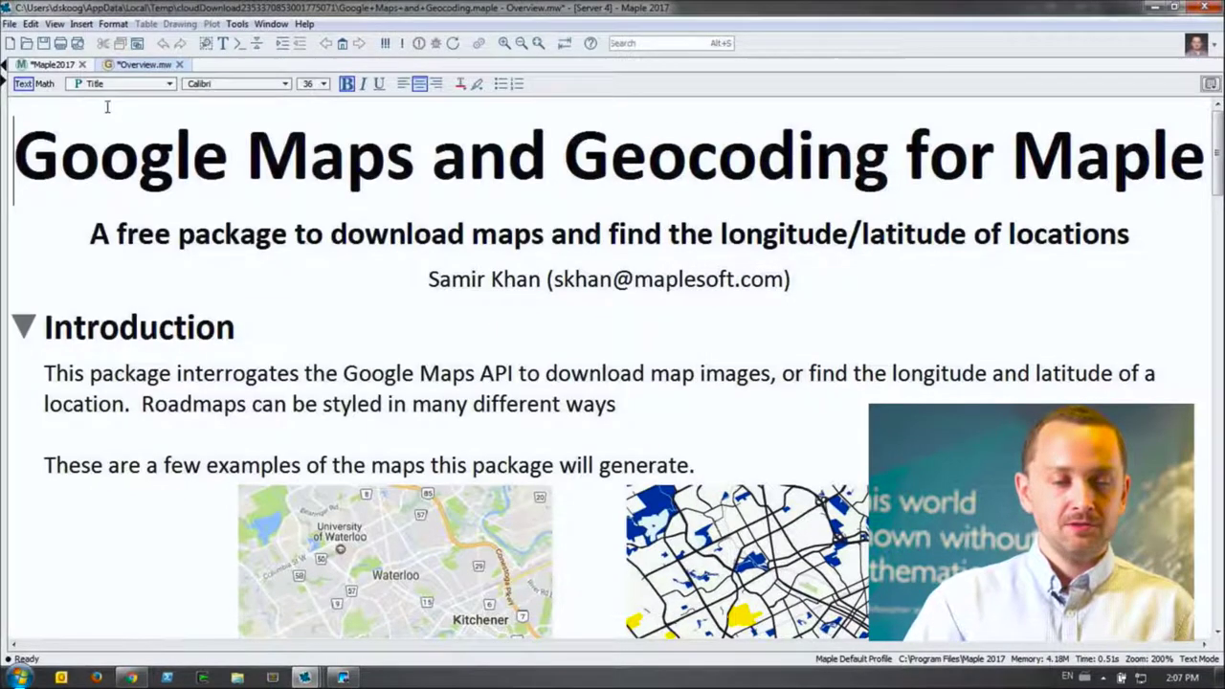
Show the Workbook navigator in the side panel and close Overview.mw without saving.
{"action": "left_click", "coordinate": [5, 84]}
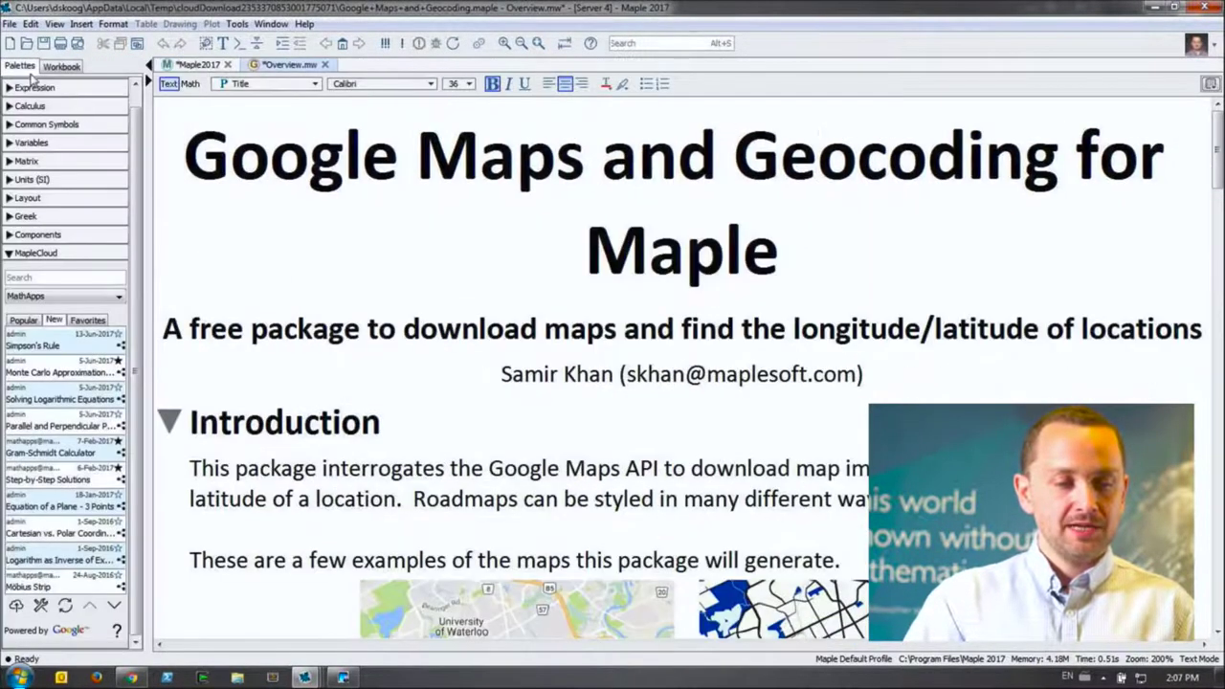
{"action": "left_click", "coordinate": [67, 67]}
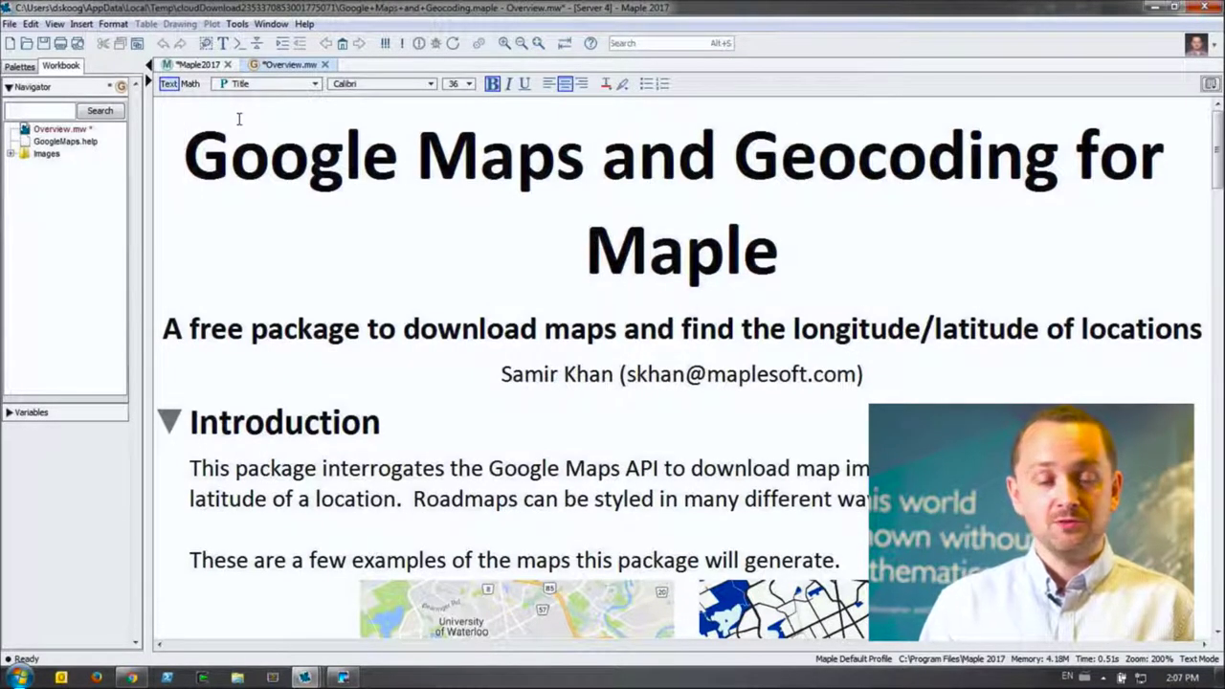
{"action": "left_click", "coordinate": [325, 64]}
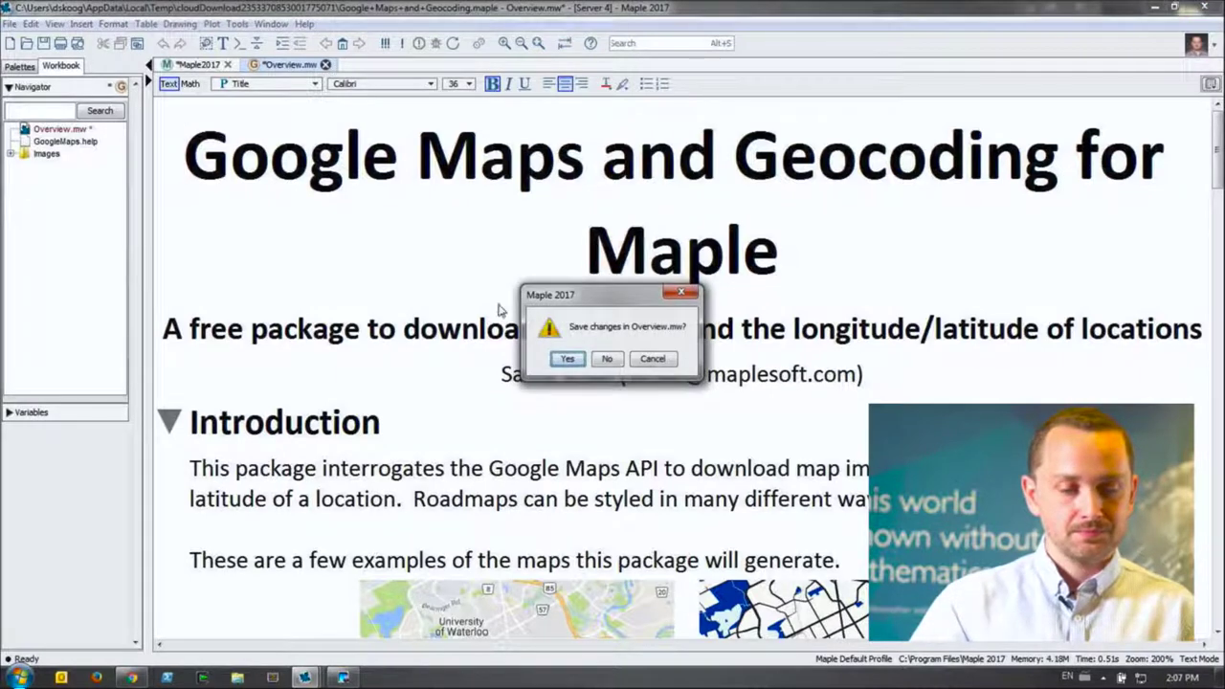
{"action": "left_click", "coordinate": [620, 365]}
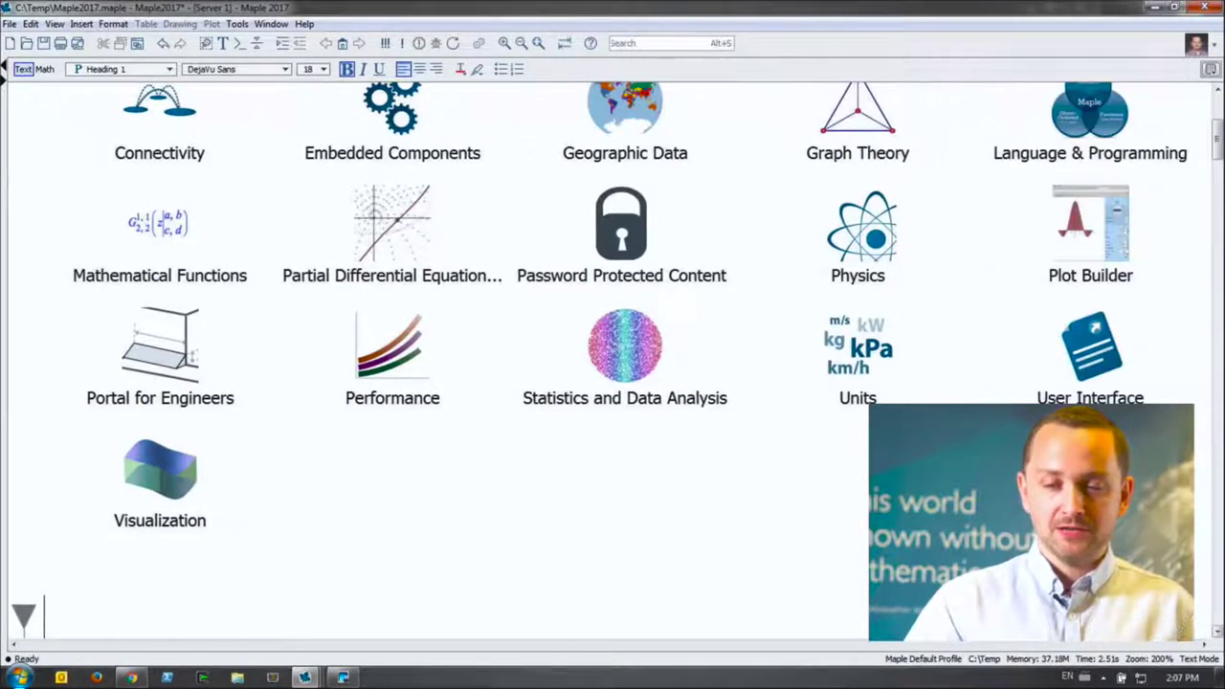
Execute the x^3 expression in the PlotBuilder section of the Maple2017 page.
{"action": "scroll", "coordinate": [612, 364], "scroll_direction": "down", "scroll_amount": 5}
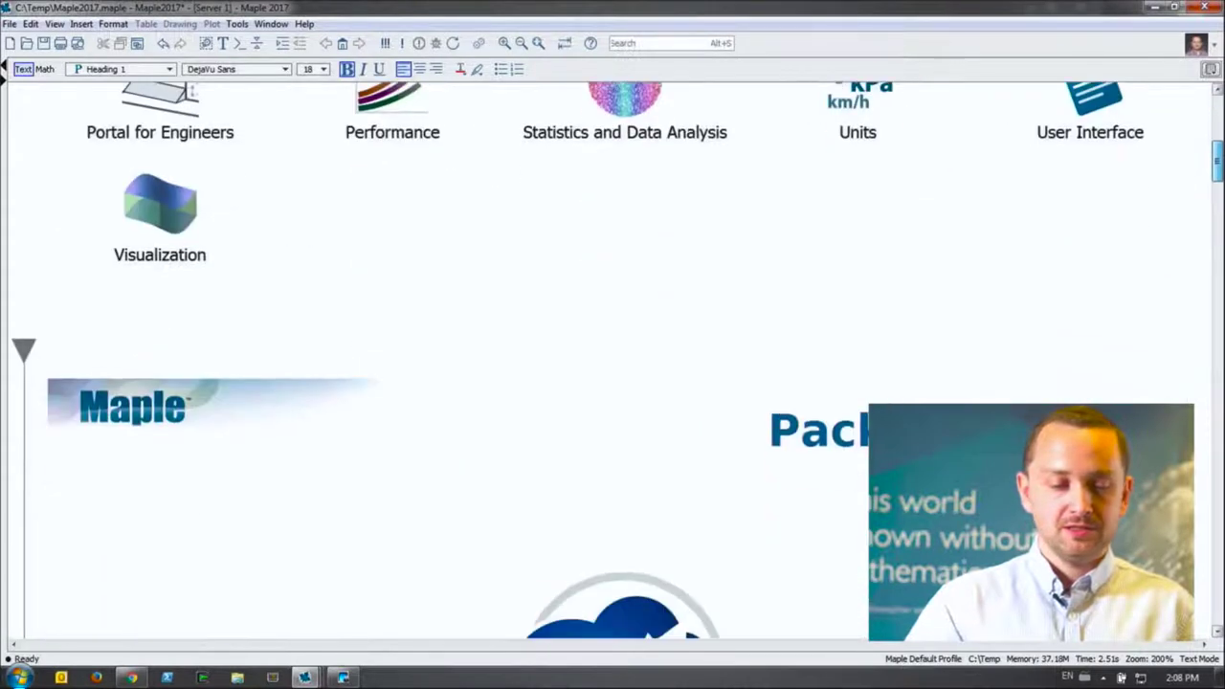
{"action": "scroll", "coordinate": [955, 262], "scroll_direction": "down", "scroll_amount": 5}
{"action": "left_click", "coordinate": [107, 423]}
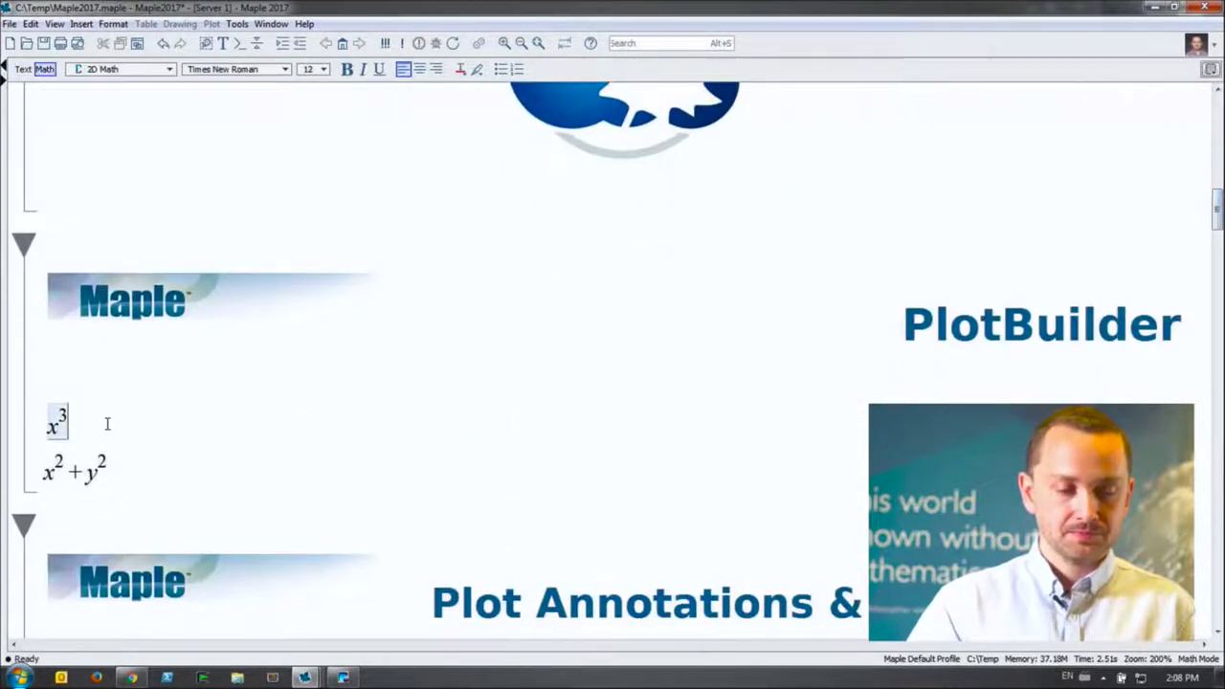
{"action": "key", "text": "Return"}
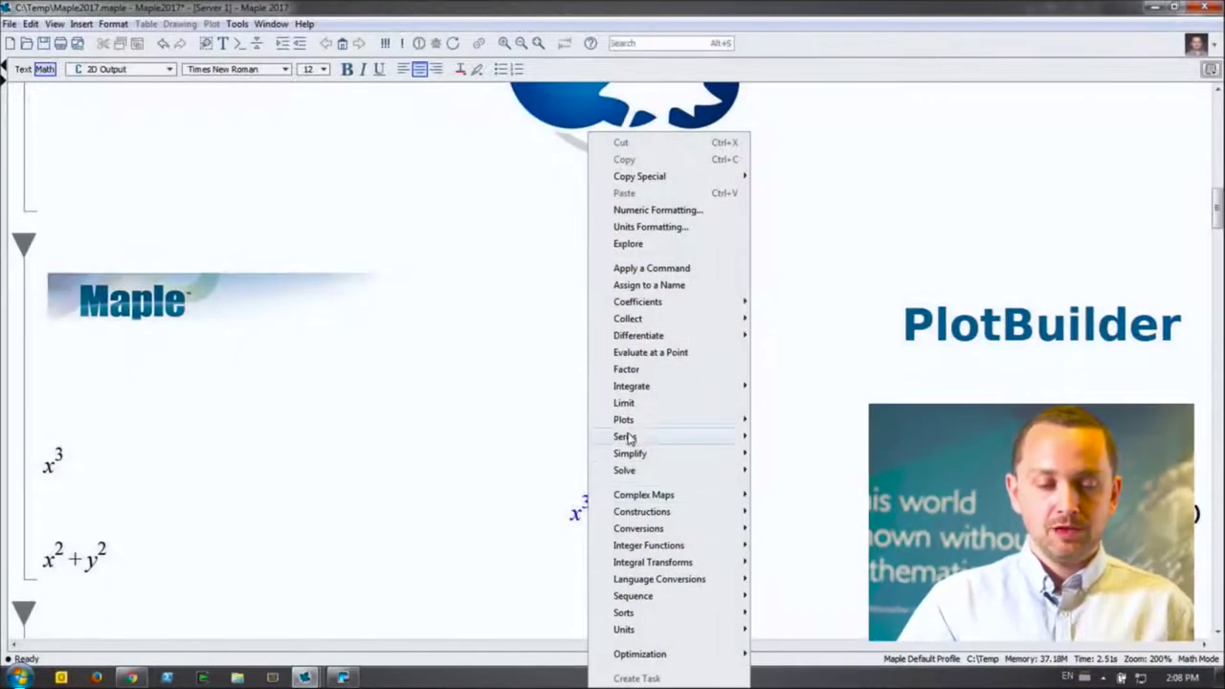
Launch Plot Builder for the x^3 output from the Plots context submenu.
{"action": "mouse_move", "coordinate": [635, 421]}
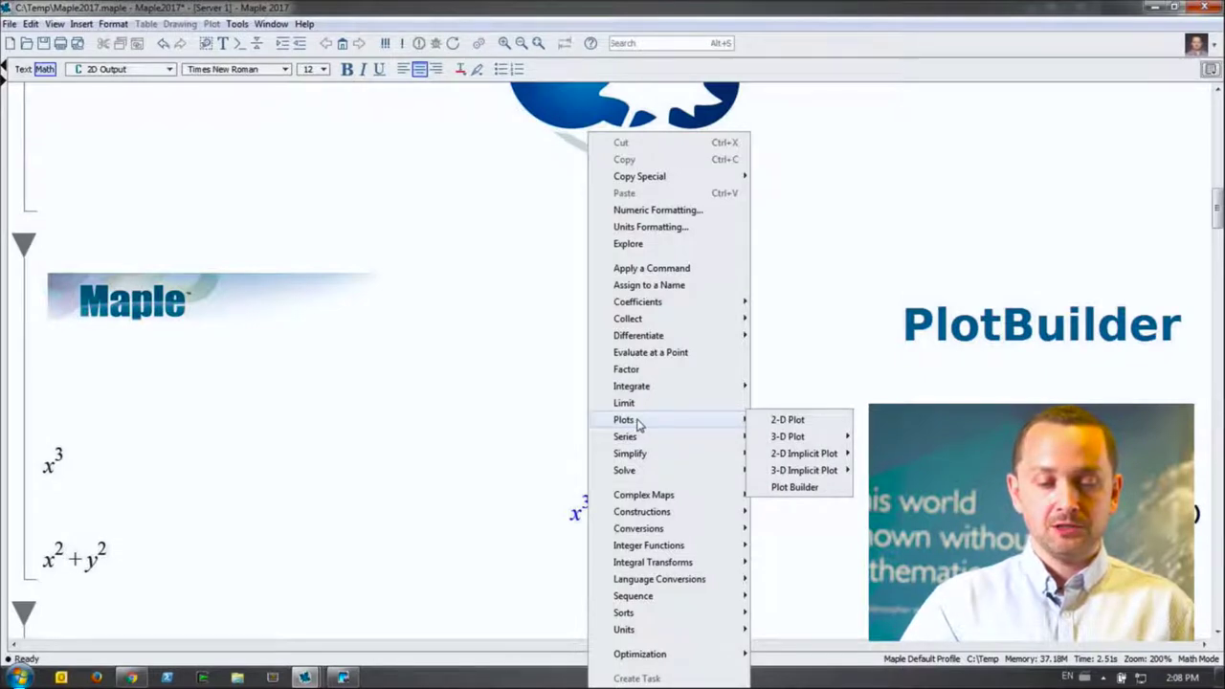
{"action": "left_click", "coordinate": [790, 487]}
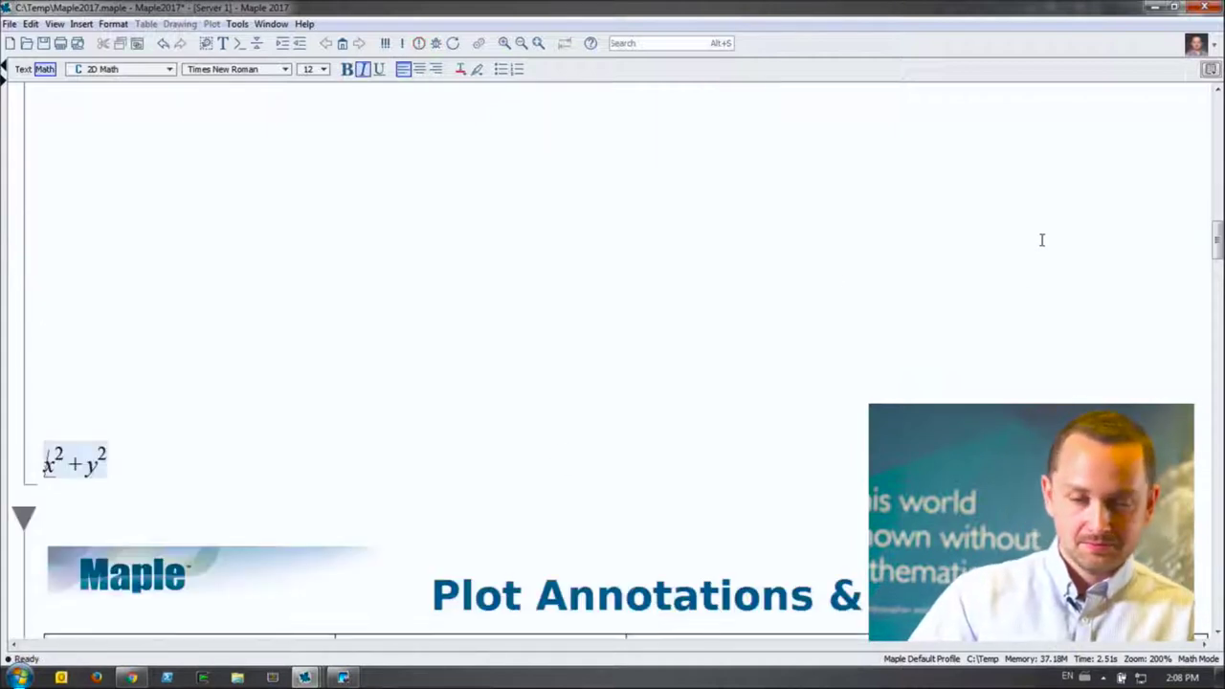
{"action": "scroll", "coordinate": [612, 364], "scroll_direction": "up", "scroll_amount": 1}
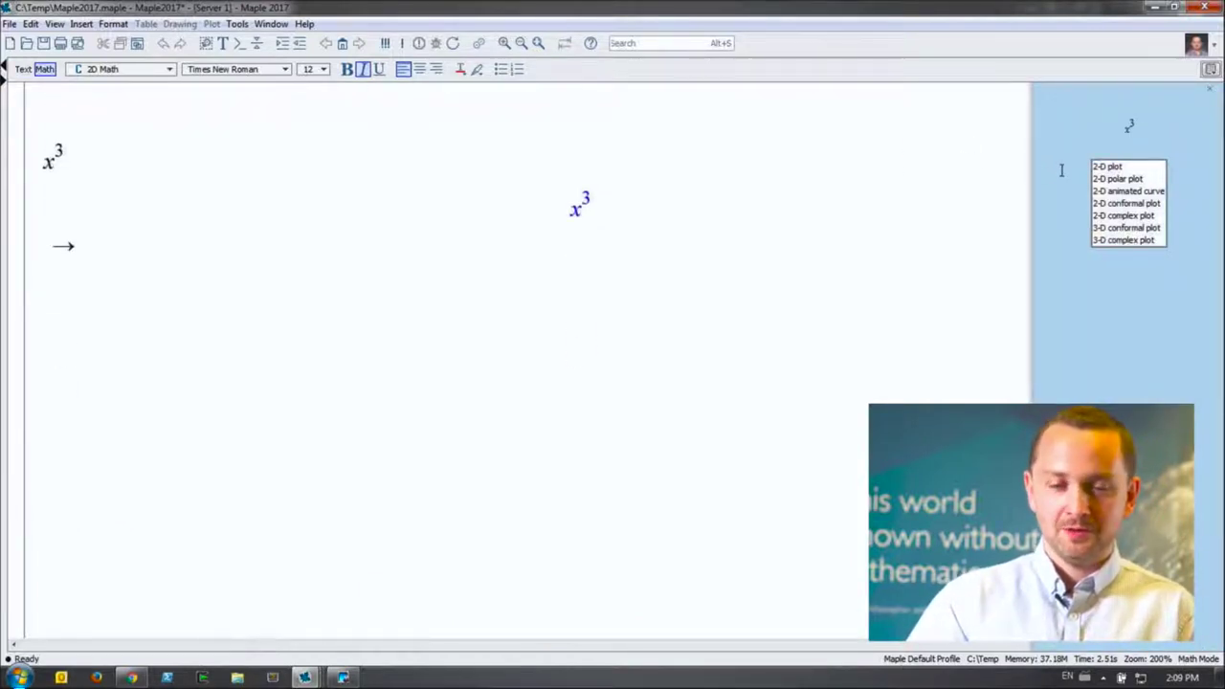
Draw x^3 as a 2-D plot with a thick BlueGreen curve.
{"action": "left_click", "coordinate": [1110, 168]}
{"action": "left_click", "coordinate": [1110, 169]}
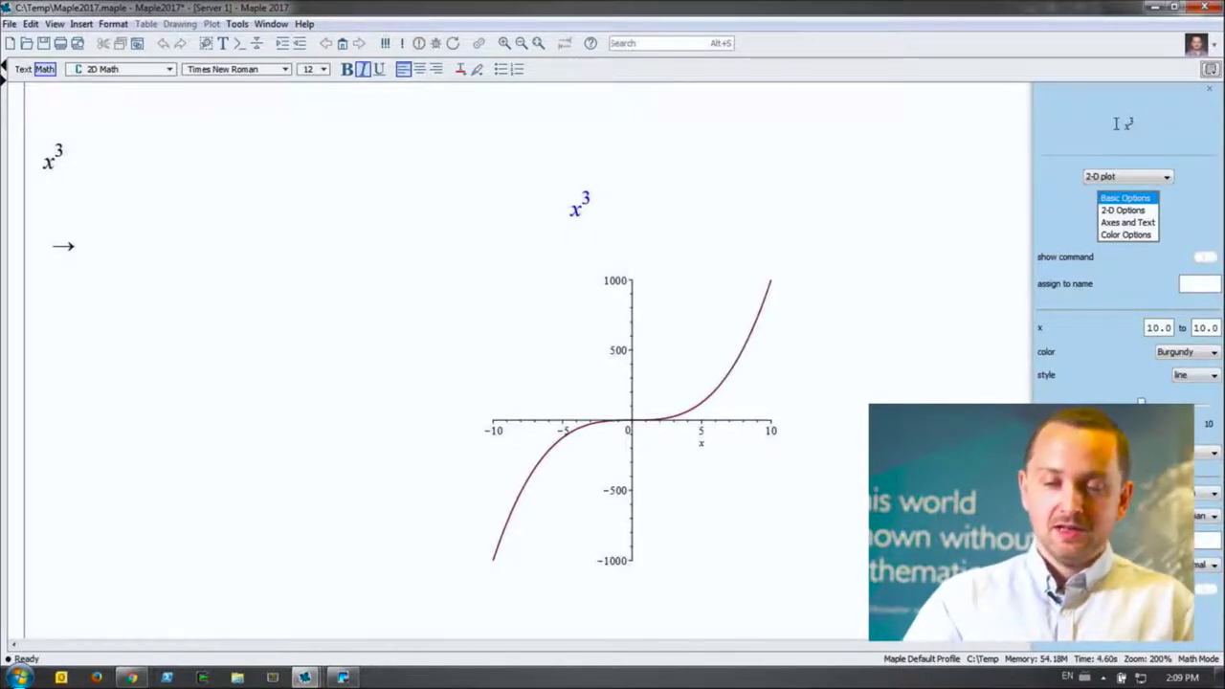
{"action": "left_click", "coordinate": [1105, 178]}
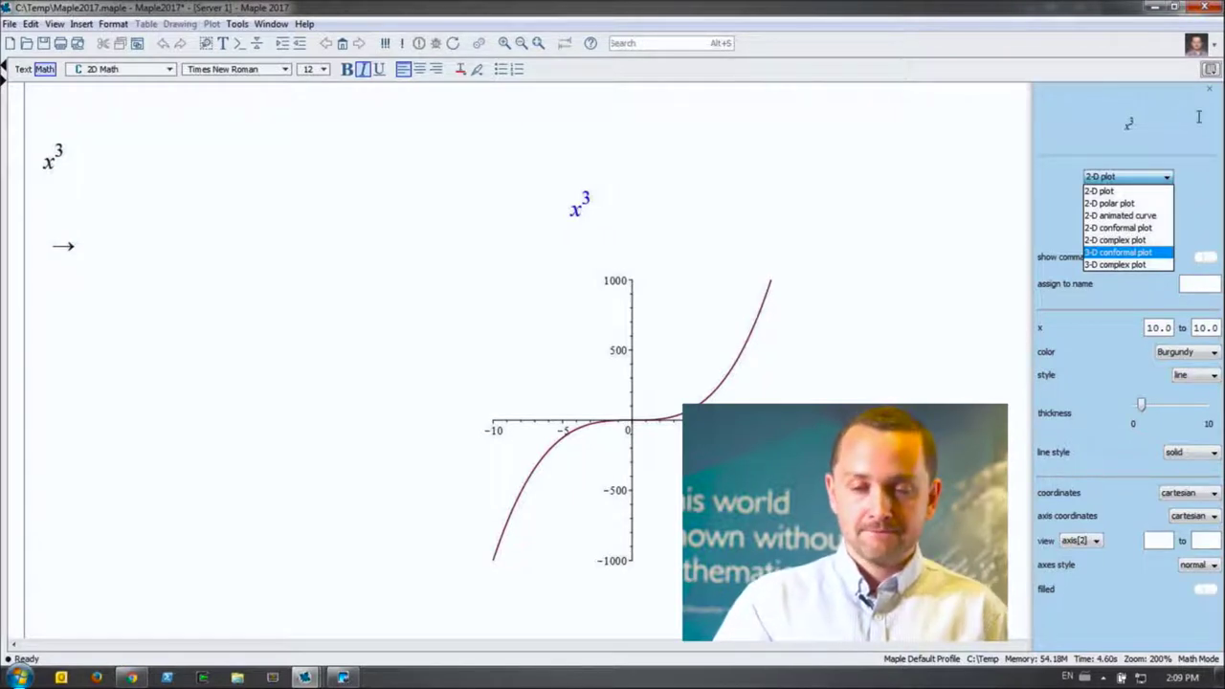
{"action": "left_click", "coordinate": [1124, 194]}
{"action": "left_click", "coordinate": [1125, 199]}
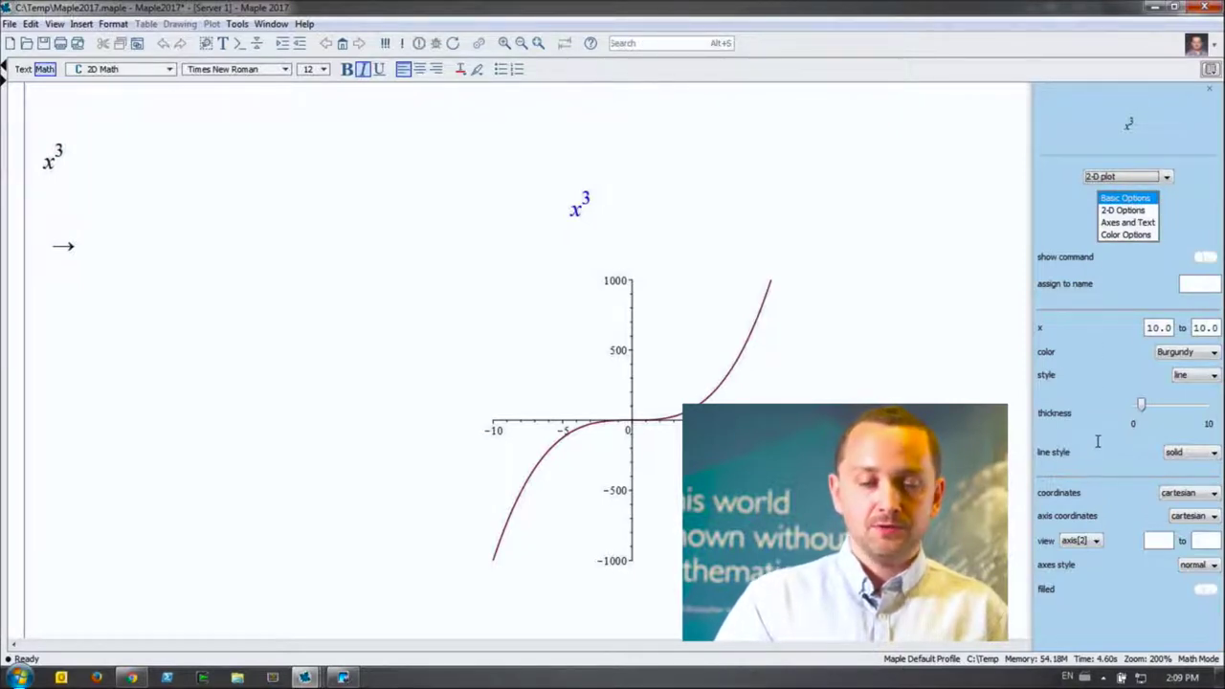
{"action": "left_click", "coordinate": [1187, 352]}
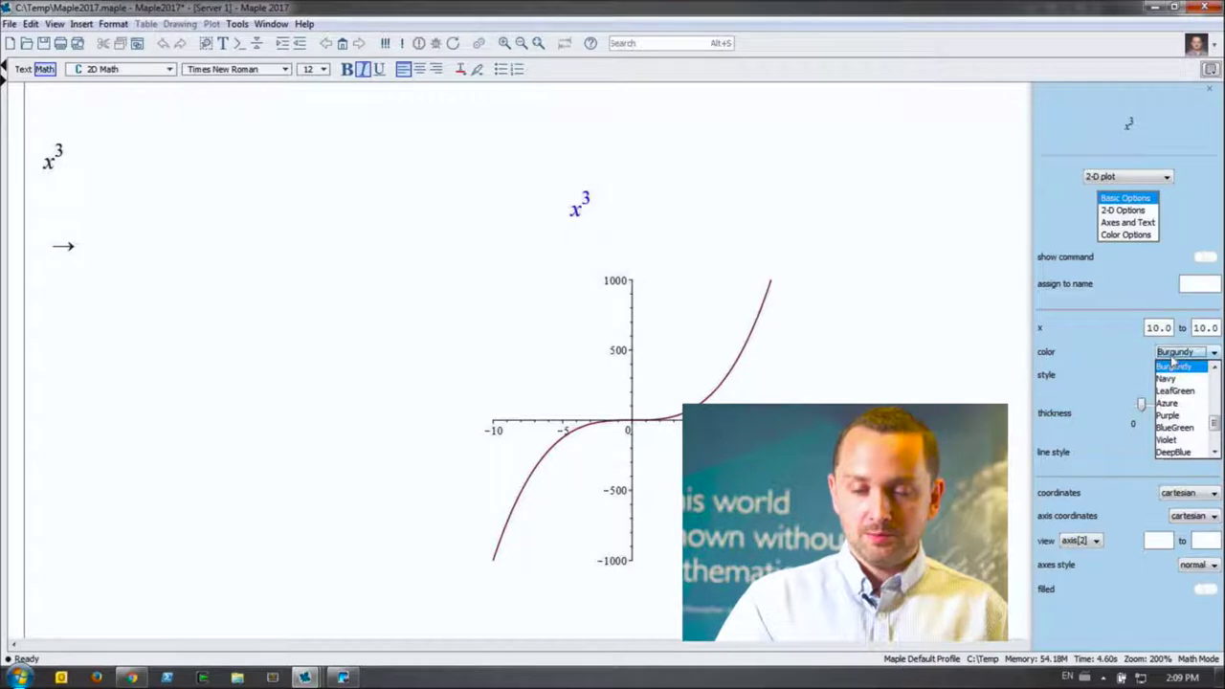
{"action": "left_click", "coordinate": [1176, 431]}
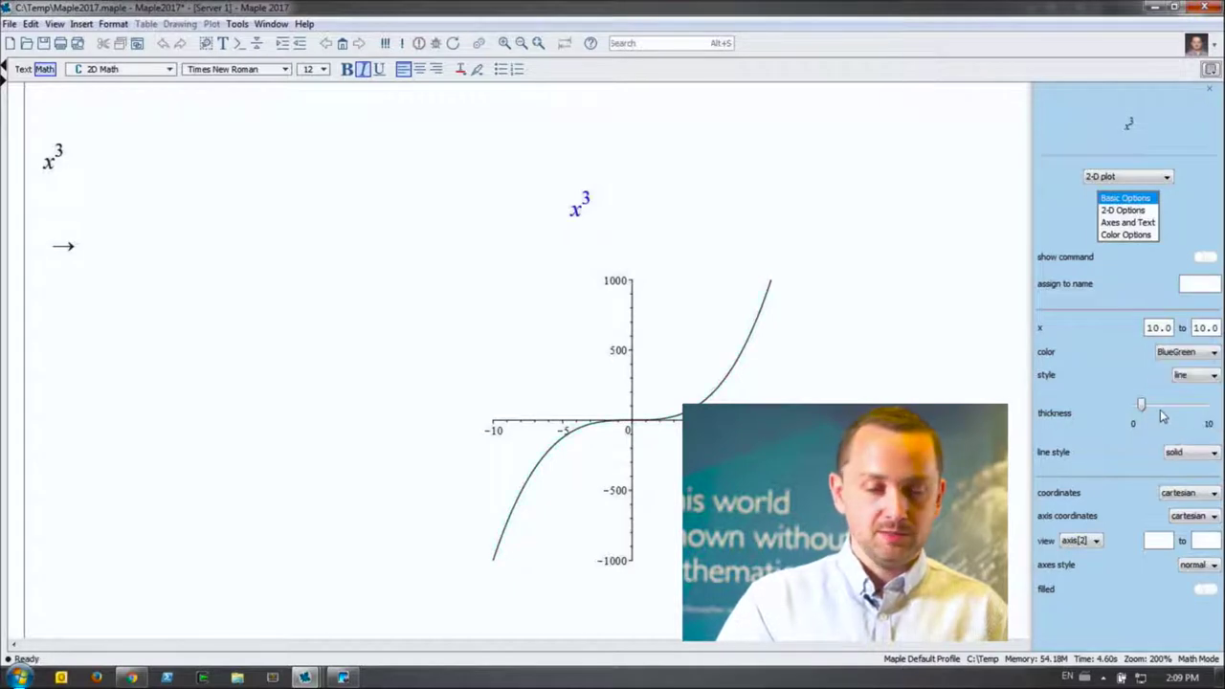
{"action": "left_click_drag", "start_coordinate": [1146, 409], "coordinate": [1194, 410]}
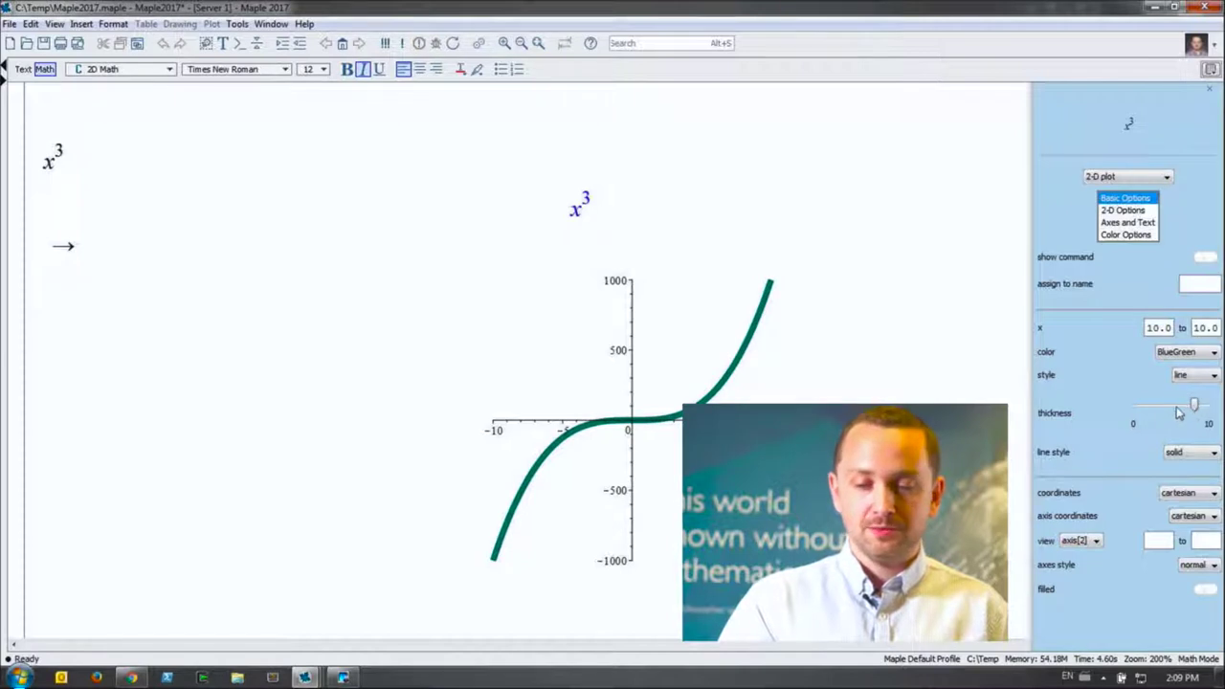
Set the line style to dash and change the plot type to 3-D conformal.
{"action": "left_click", "coordinate": [1192, 454]}
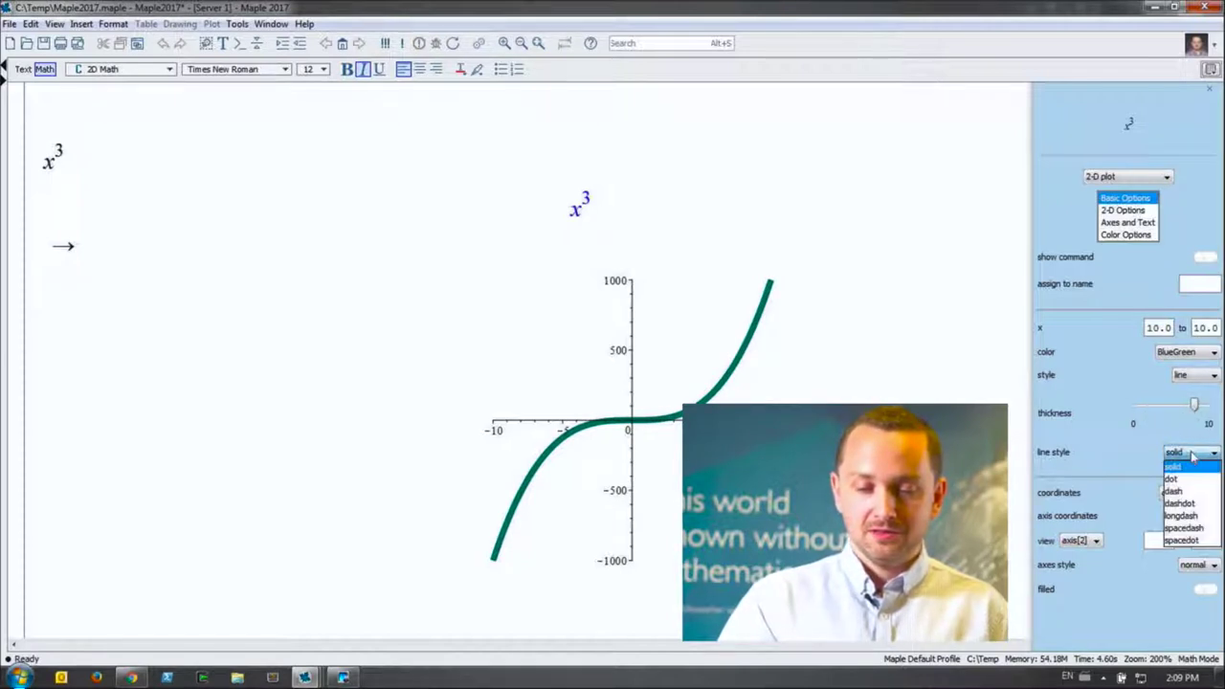
{"action": "left_click", "coordinate": [1182, 476]}
{"action": "left_click", "coordinate": [1181, 456]}
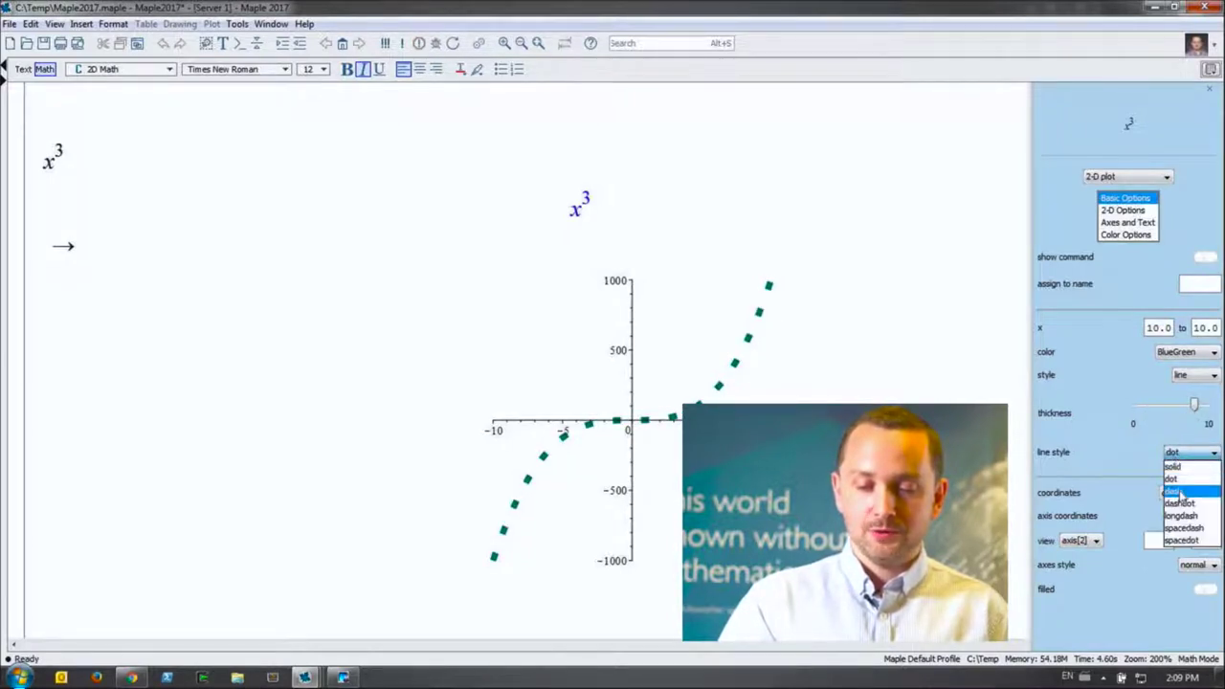
{"action": "left_click", "coordinate": [1183, 489]}
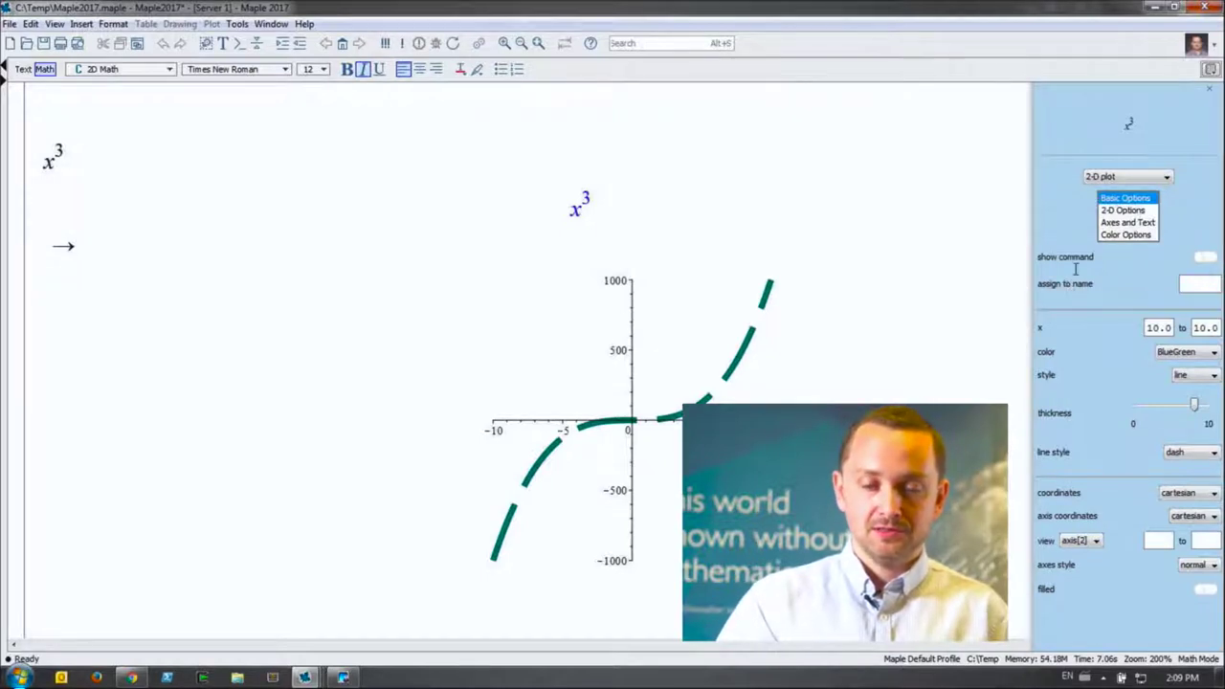
{"action": "left_click", "coordinate": [1111, 178]}
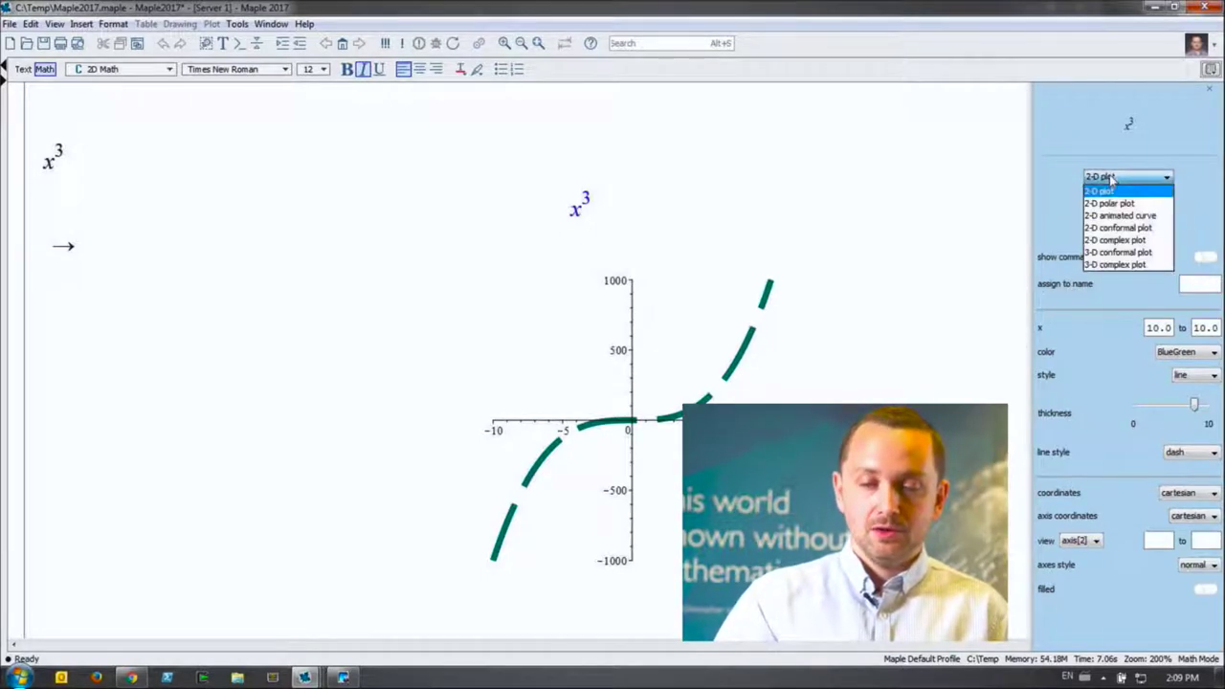
{"action": "left_click", "coordinate": [1125, 253]}
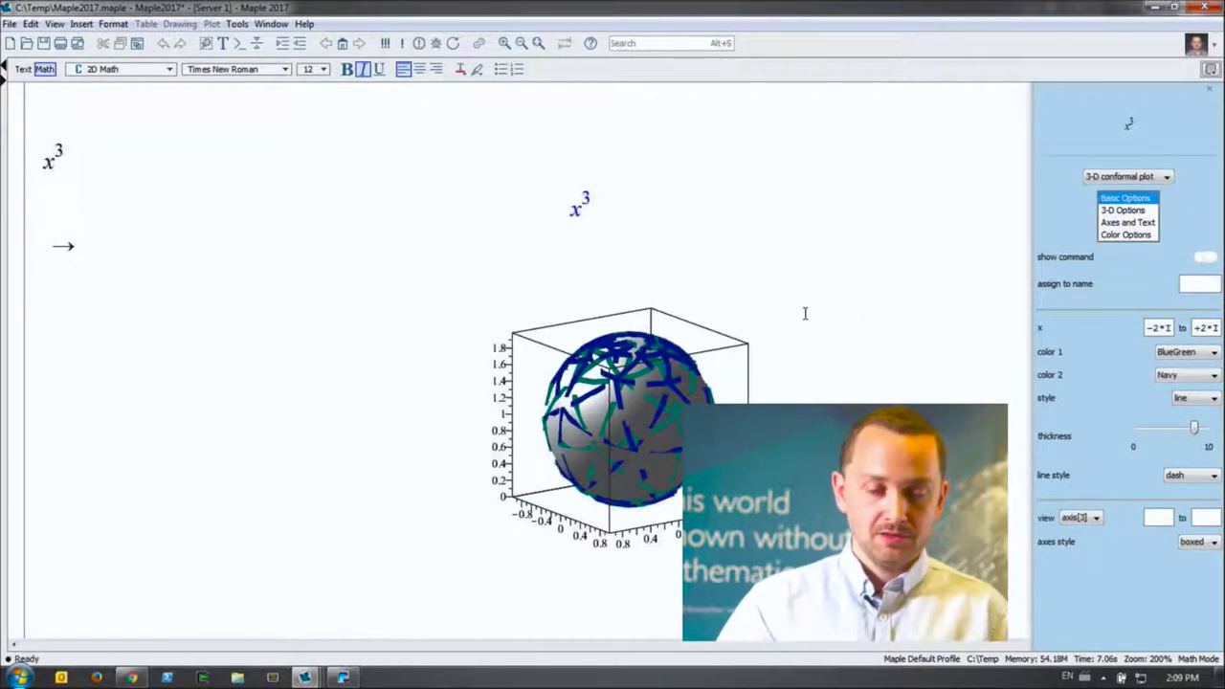
Rotate the conformal sphere and cut the line thickness to near 0, keeping line style.
{"action": "left_click", "coordinate": [709, 368]}
{"action": "left_click_drag", "start_coordinate": [691, 366], "coordinate": [651, 448]}
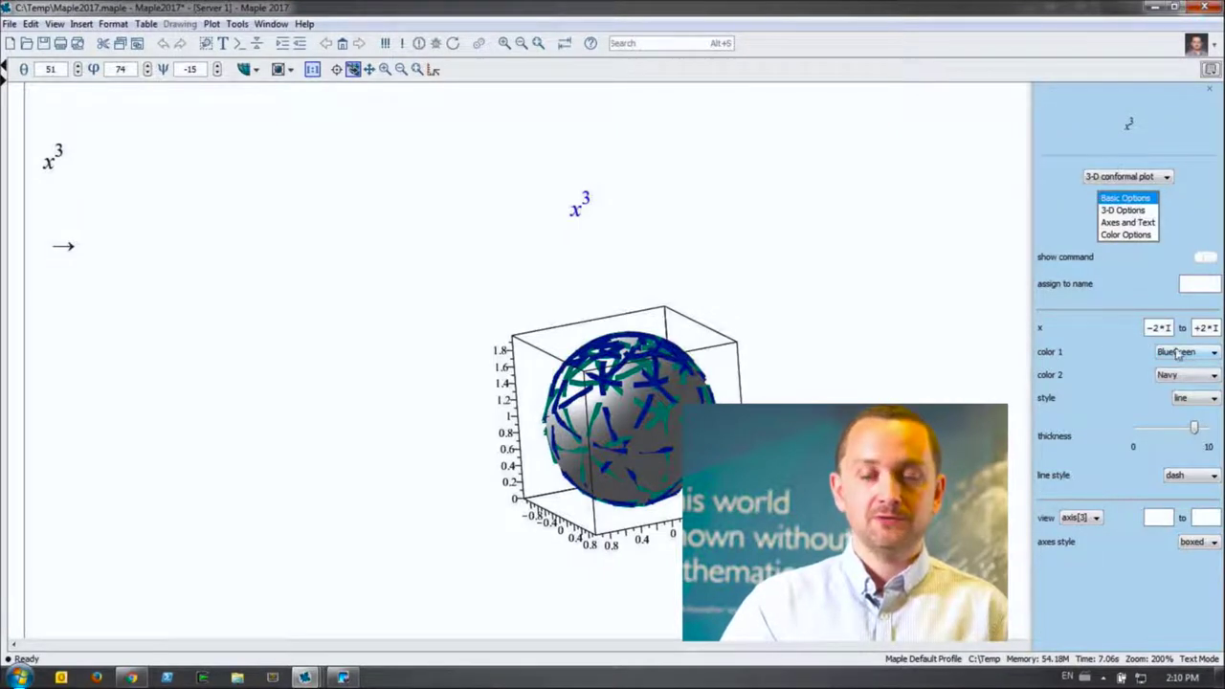
{"action": "left_click", "coordinate": [1185, 401]}
{"action": "left_click", "coordinate": [1185, 411]}
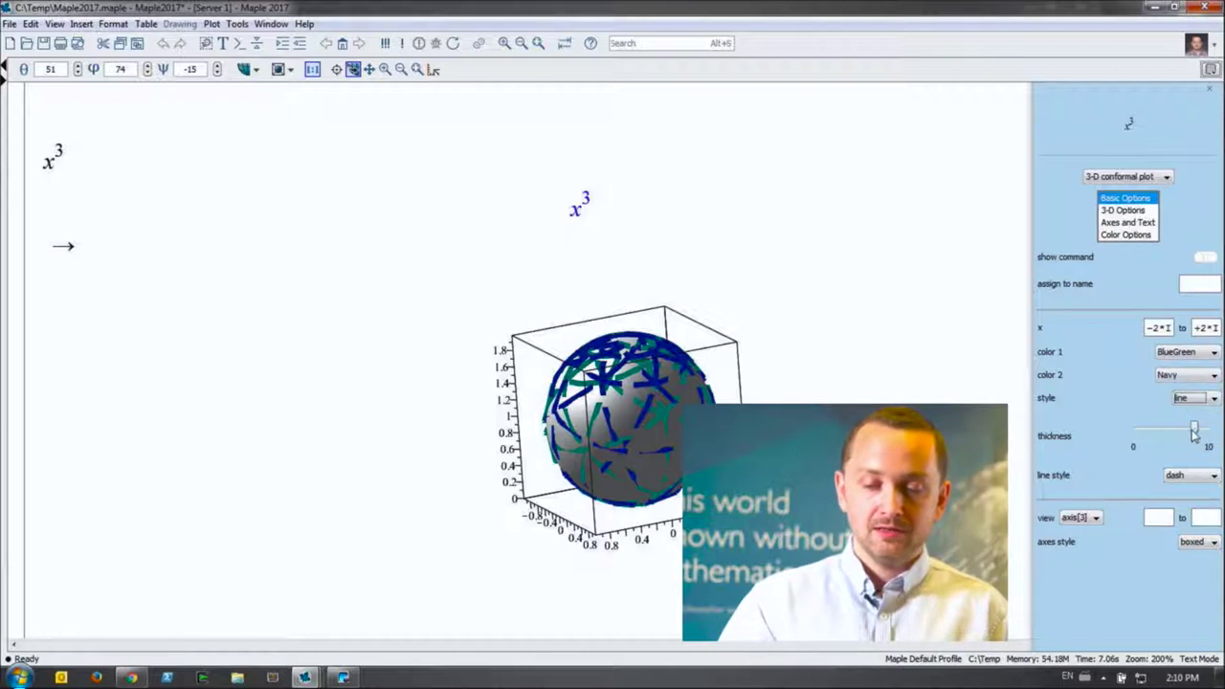
{"action": "left_click_drag", "start_coordinate": [1193, 433], "coordinate": [1141, 435]}
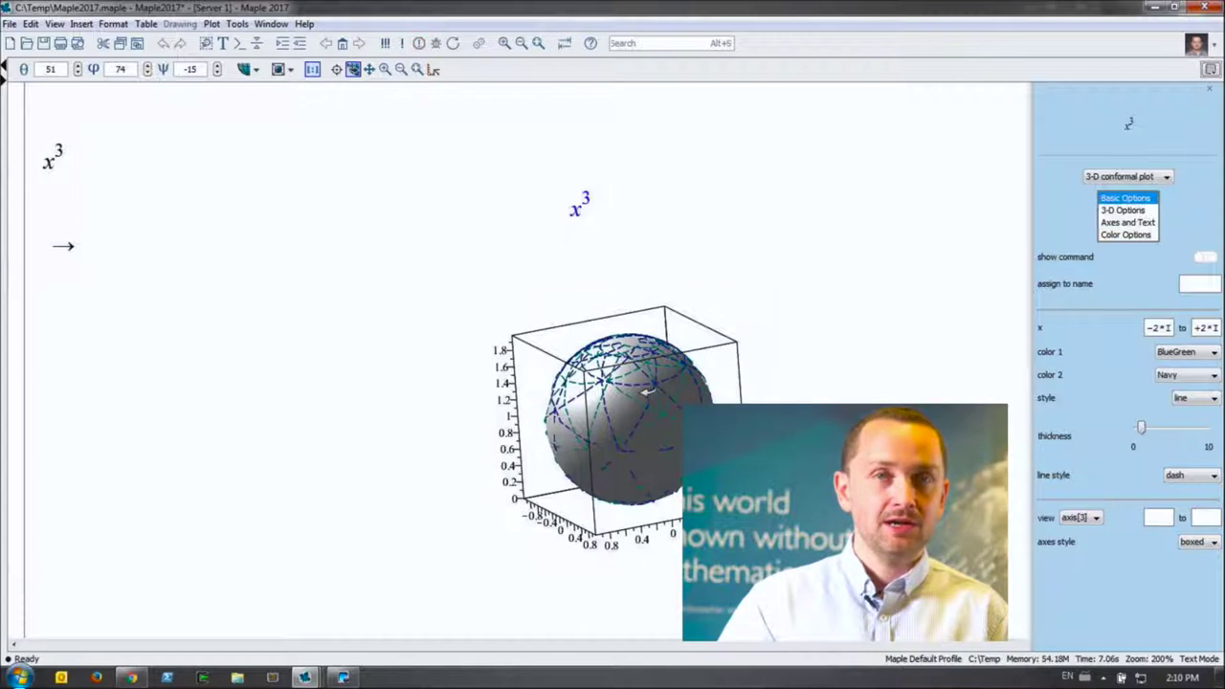
Apply the Nautical colour palette to the 3-D conformal plot of x^3.
{"action": "left_click", "coordinate": [1123, 210]}
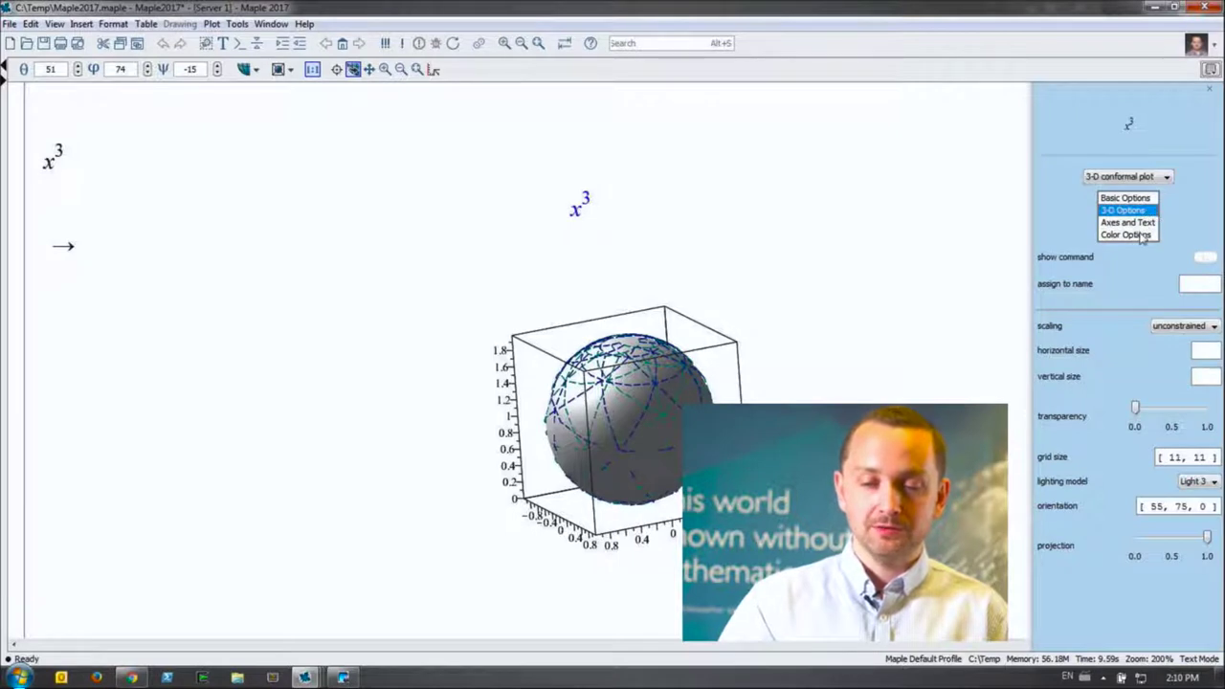
{"action": "left_click", "coordinate": [1139, 234]}
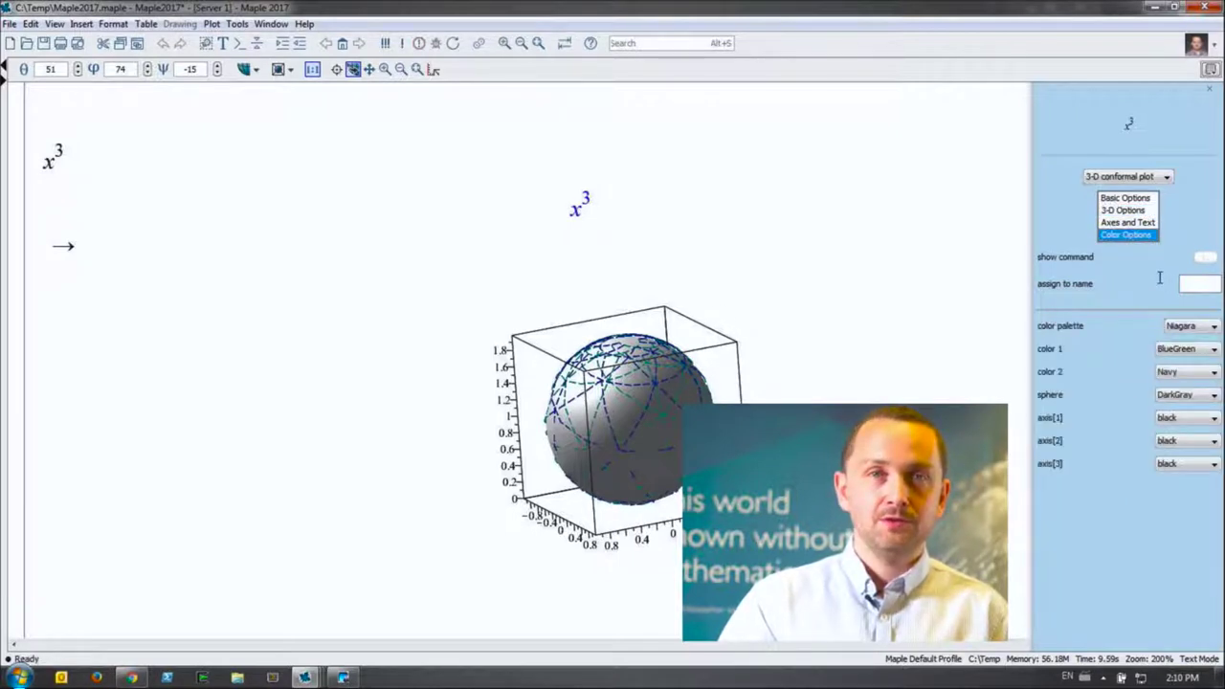
{"action": "left_click", "coordinate": [1202, 327]}
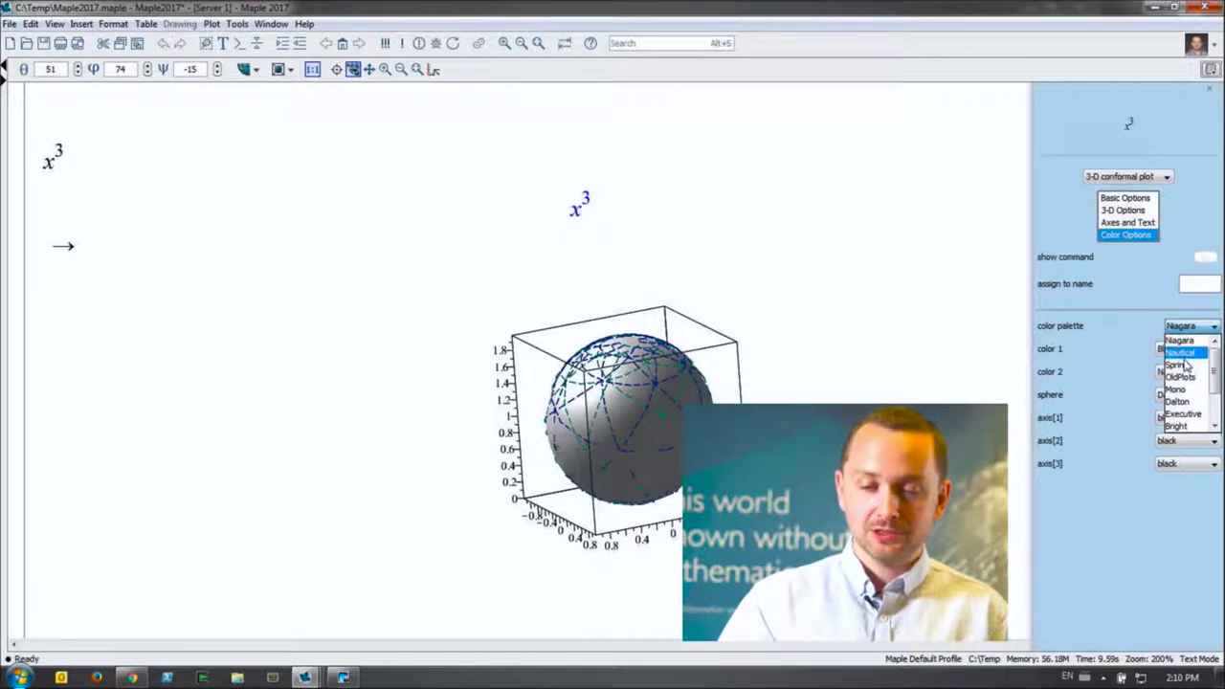
{"action": "left_click", "coordinate": [1183, 353]}
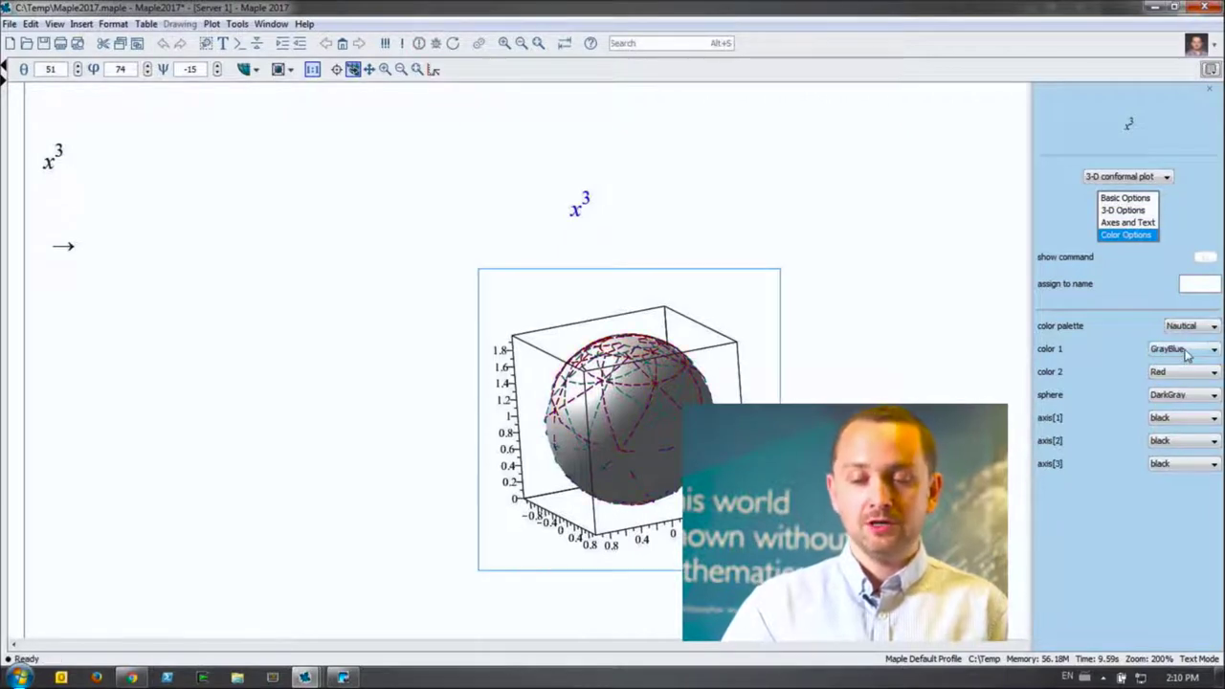
{"action": "left_click", "coordinate": [1184, 350]}
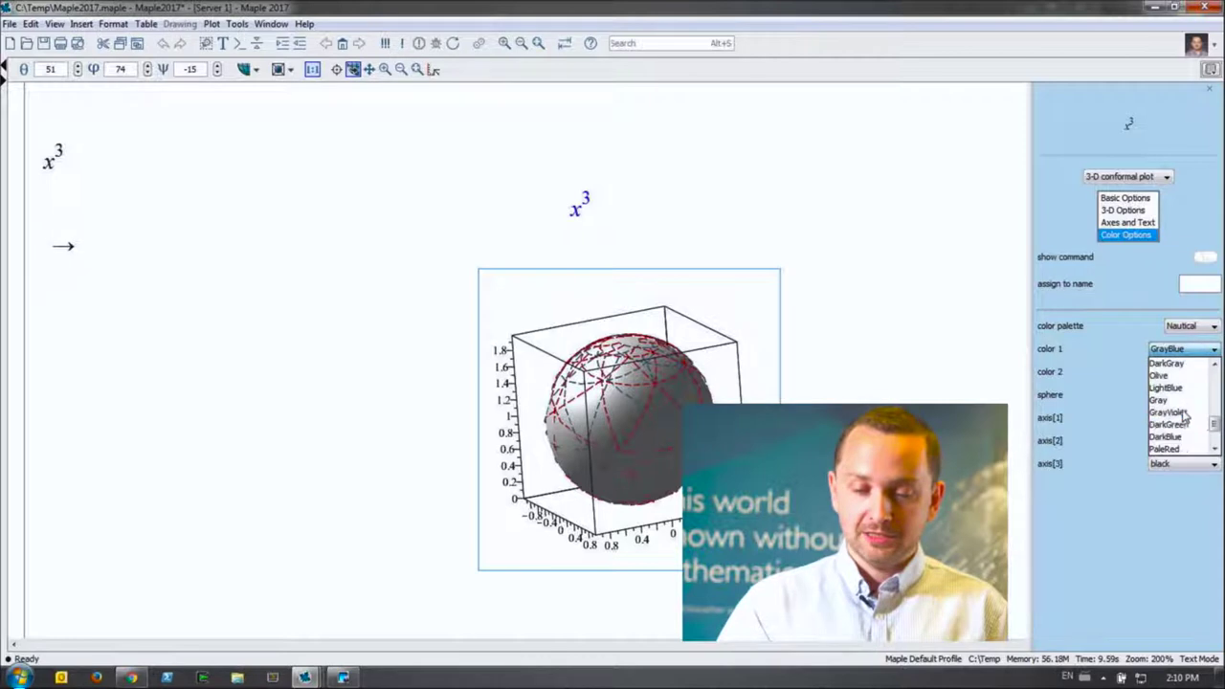